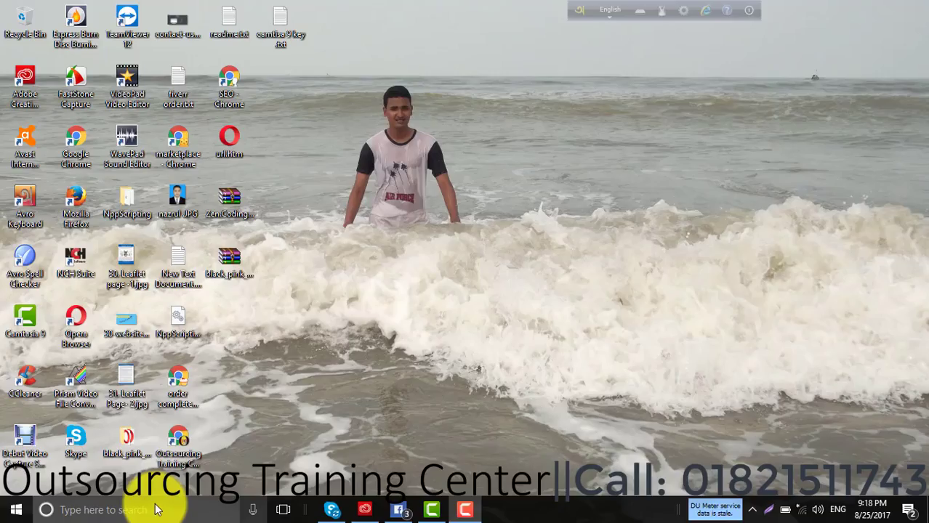
Step: Search the Start menu for Excel and launch Microsoft Office Excel 2007
click(155, 510)
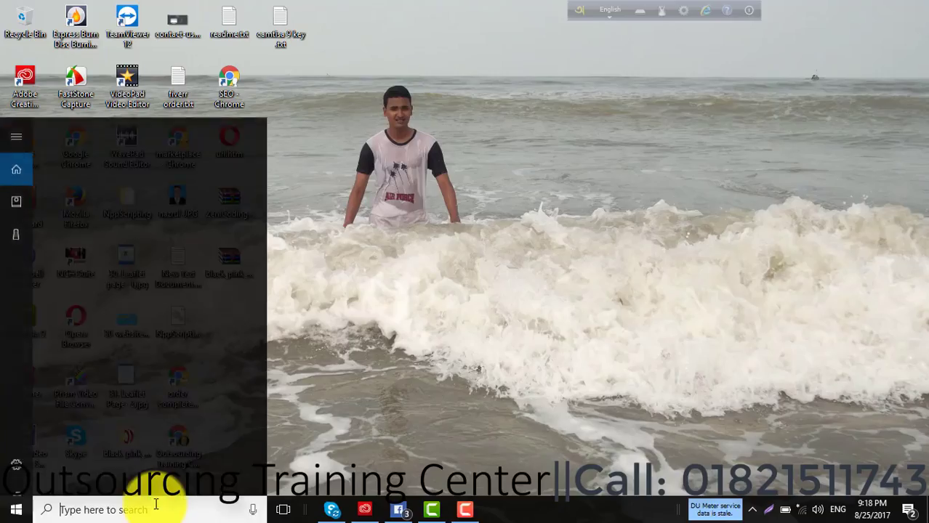
text(ex)
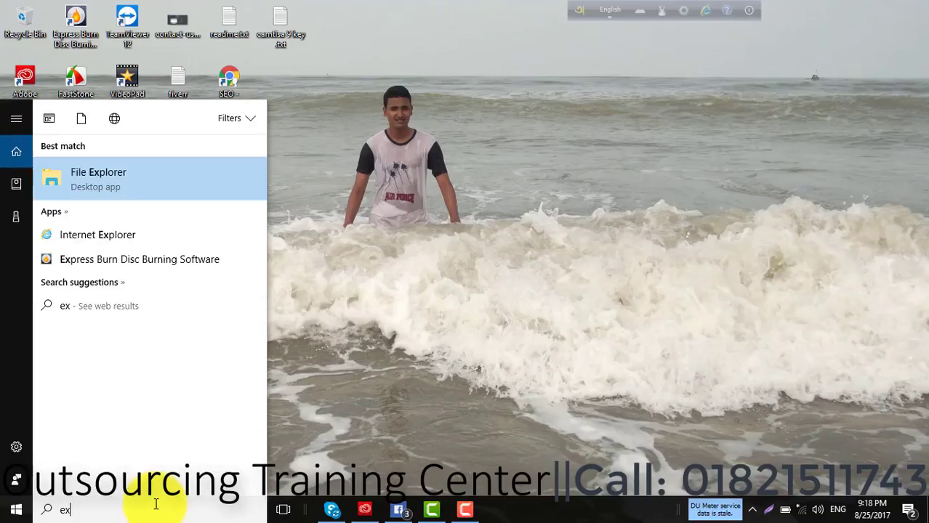
text(ce)
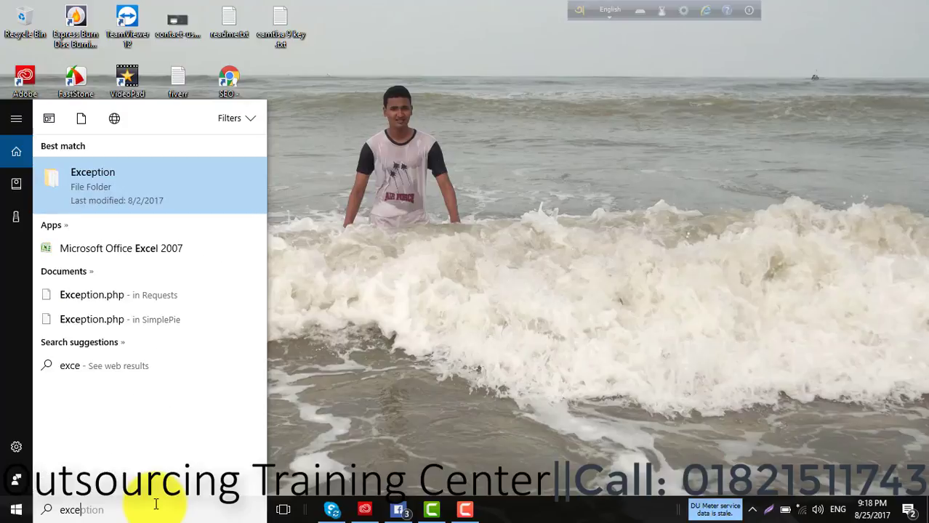
text(p)
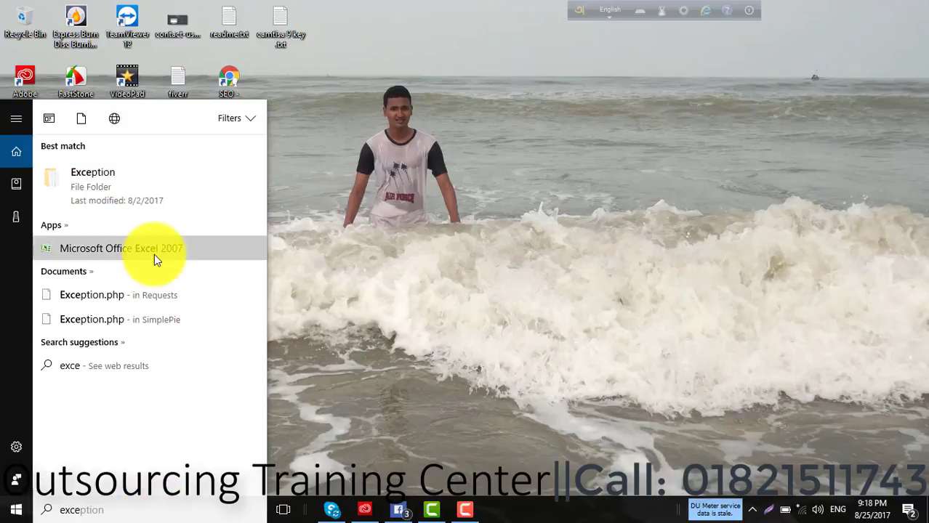
click(154, 256)
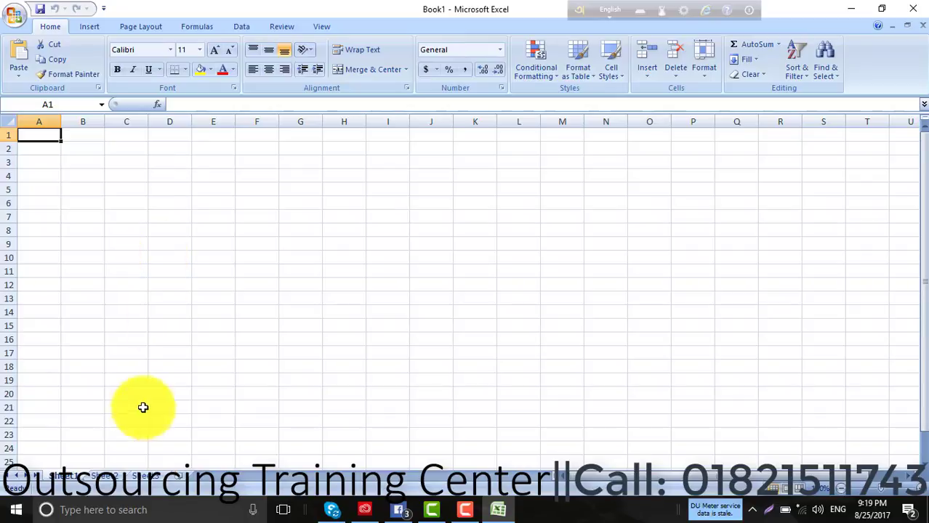
click(129, 146)
click(110, 215)
click(300, 135)
click(116, 189)
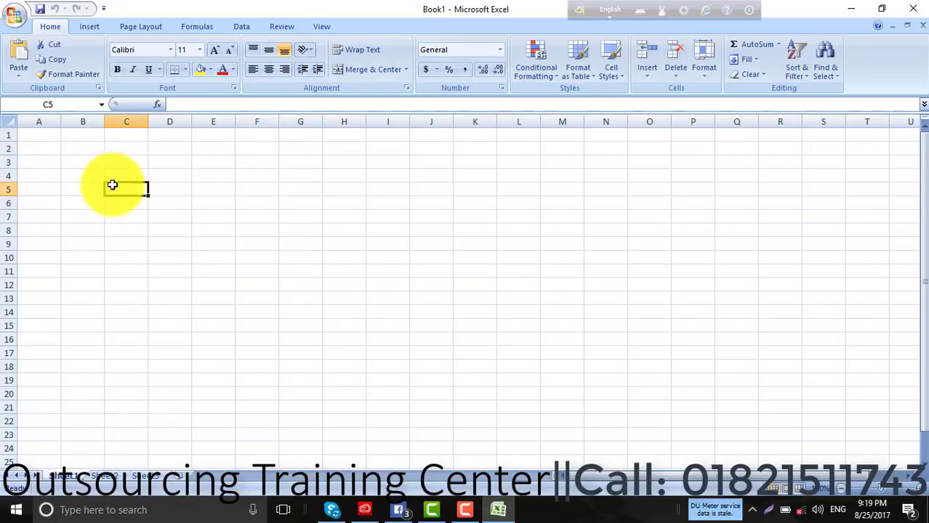
click(597, 217)
click(658, 217)
click(425, 215)
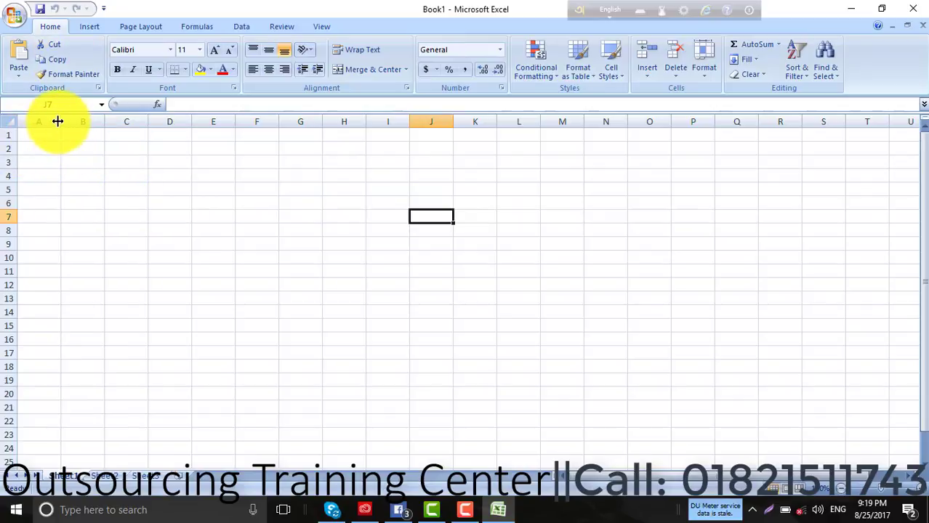
click(88, 28)
click(142, 29)
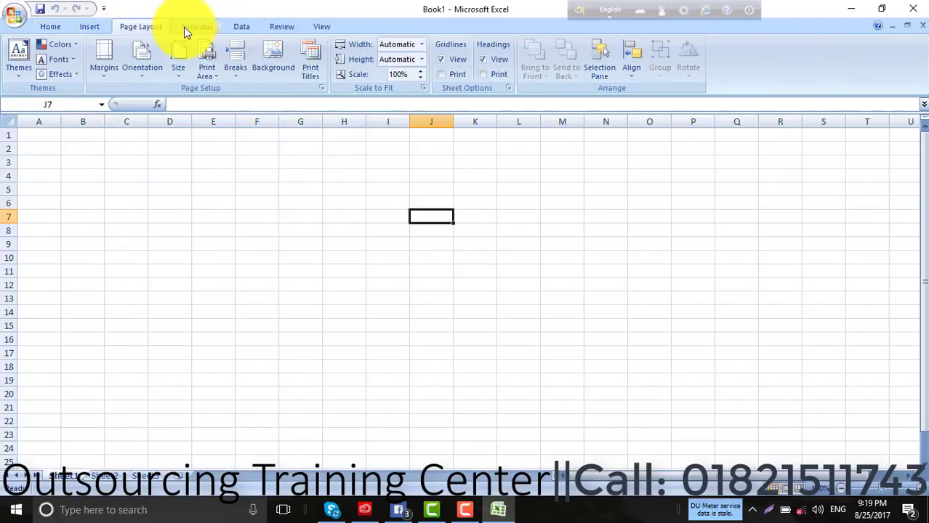
click(191, 28)
click(243, 27)
click(289, 29)
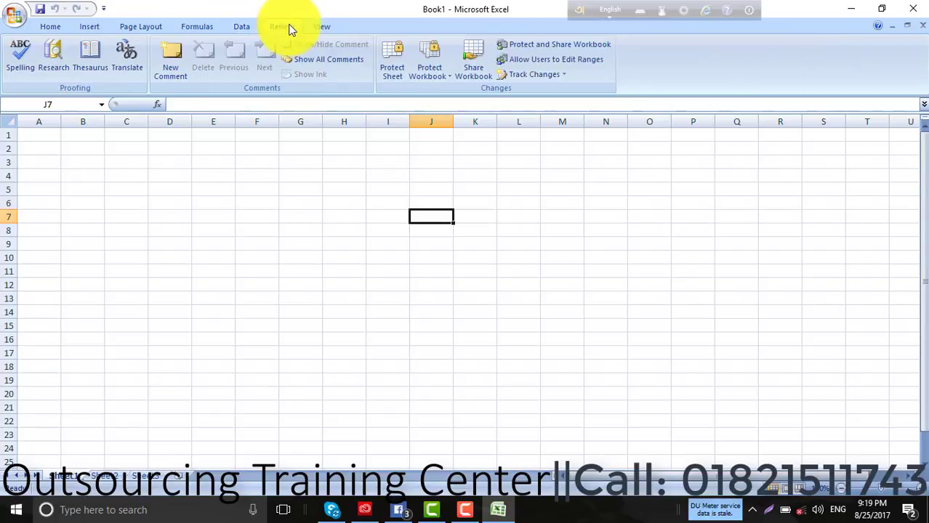
click(48, 29)
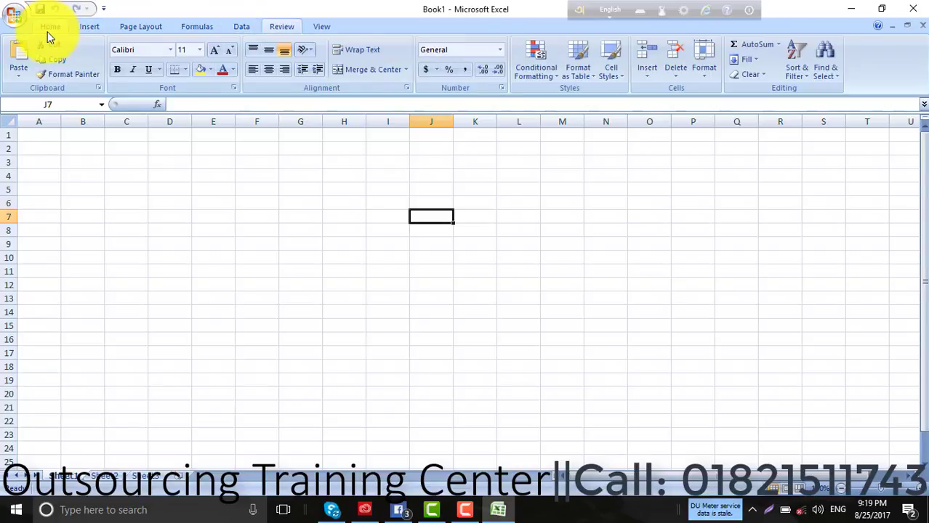
Step: Apply Times New Roman at size 12 to the selected cell J7
click(170, 50)
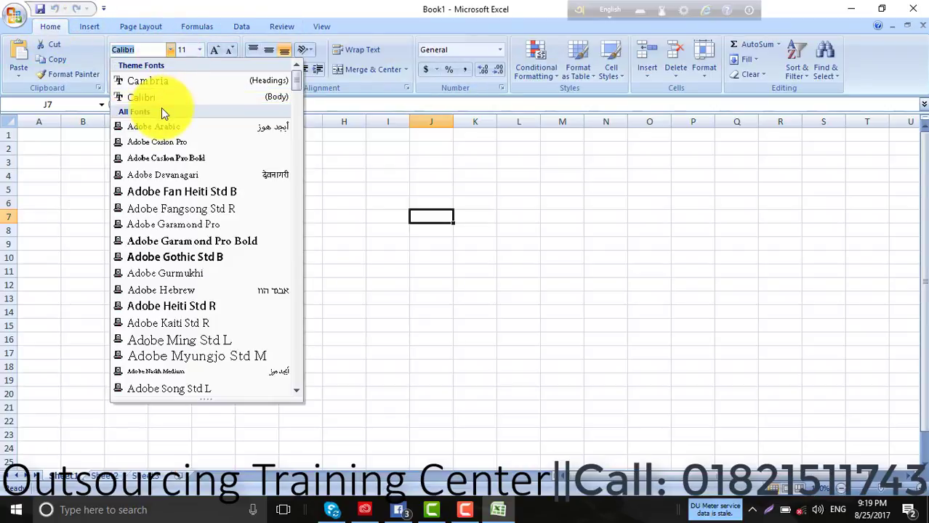
text(Time)
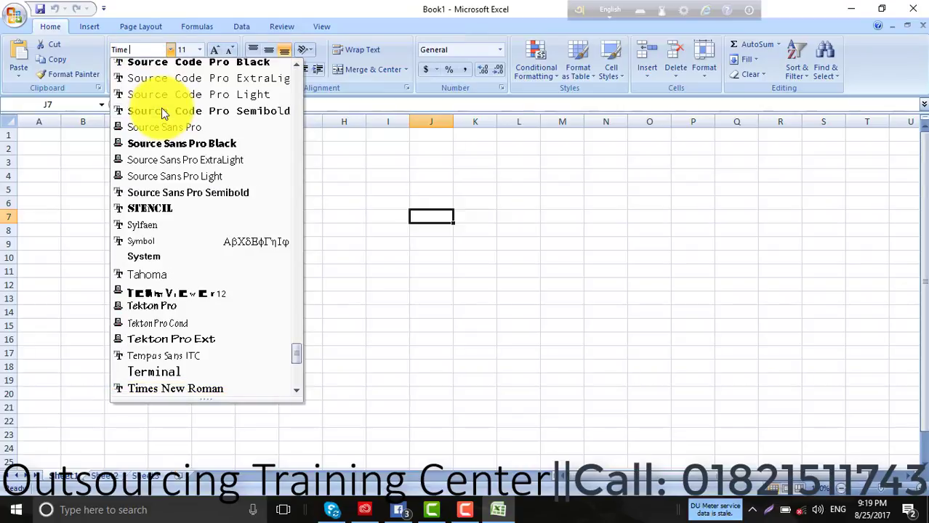
text( nu)
key(BackSpace)
key(BackSpace)
key(BackSpace)
key(BackSpace)
key(BackSpace)
key(BackSpace)
key(BackSpace)
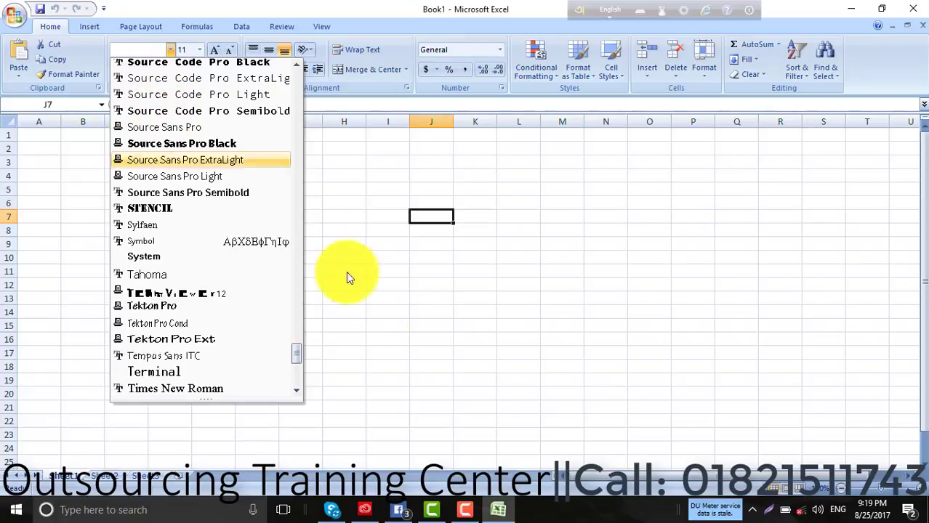
drag(293, 354, 322, 157)
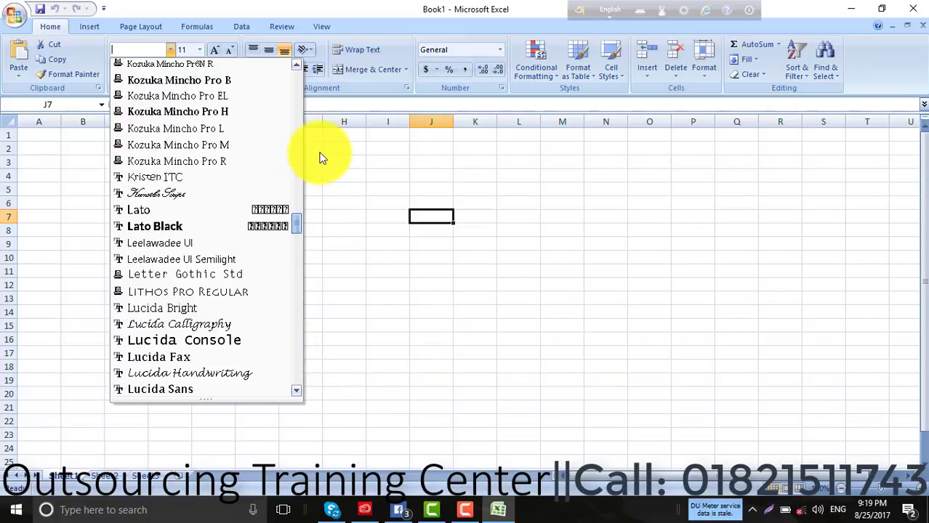
text(pop)
key(BackSpace)
key(BackSpace)
key(BackSpace)
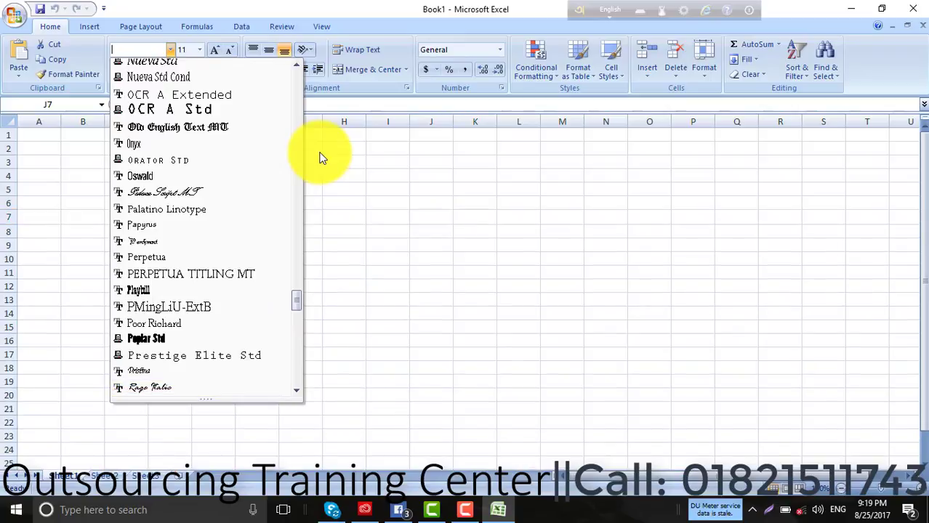
text(t)
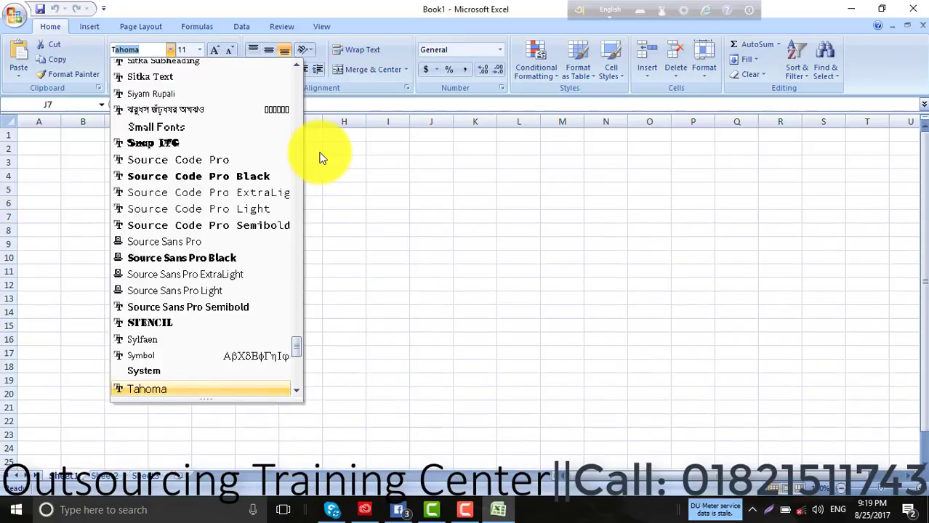
text(imes New R)
key(Return)
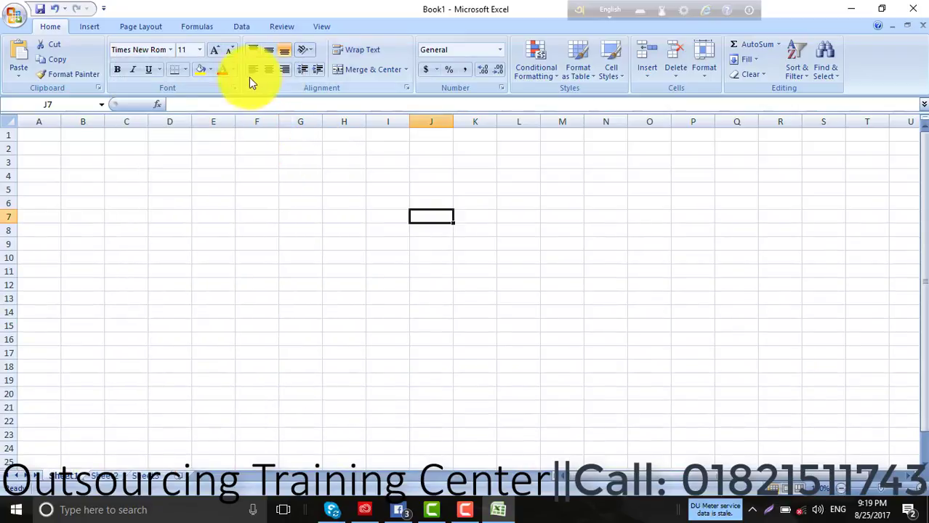
click(199, 49)
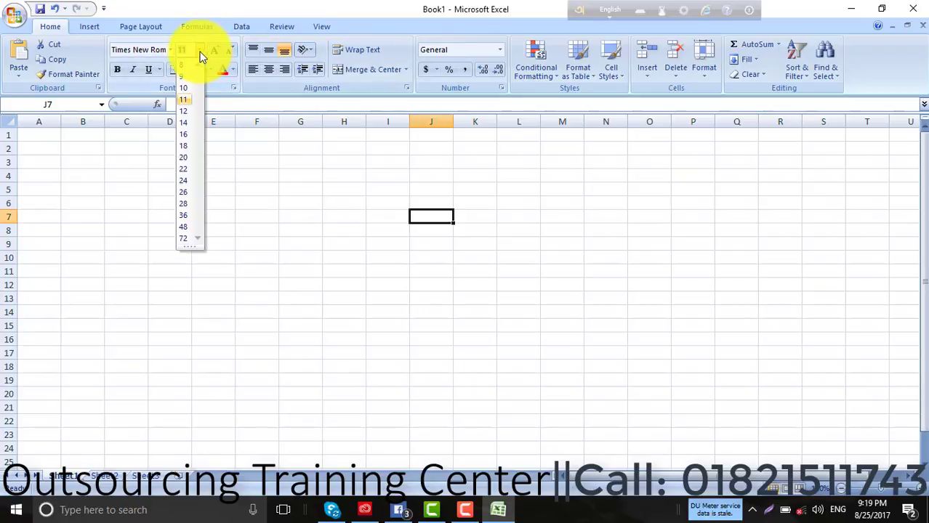
click(186, 111)
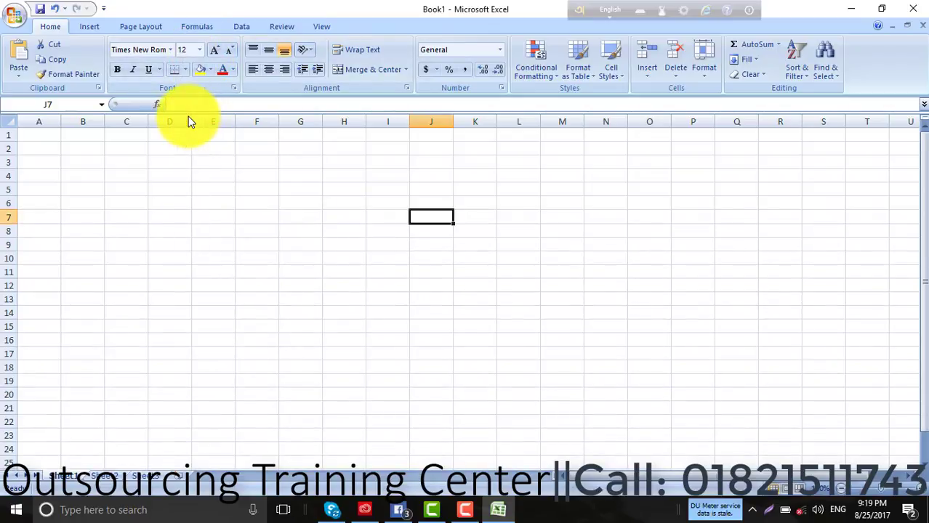
click(209, 181)
Step: Select all cells with Ctrl+A and set them to Times New Roman, size 12
click(34, 139)
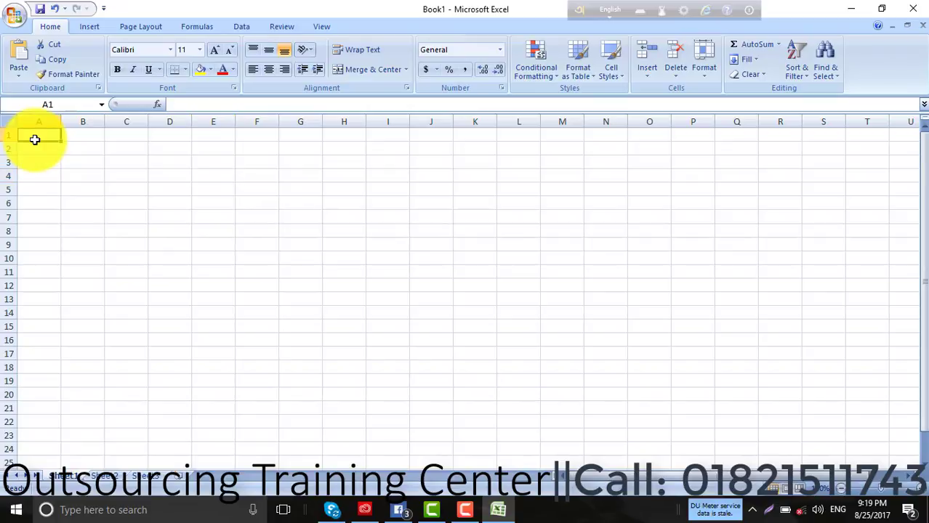
key(ctrl+a)
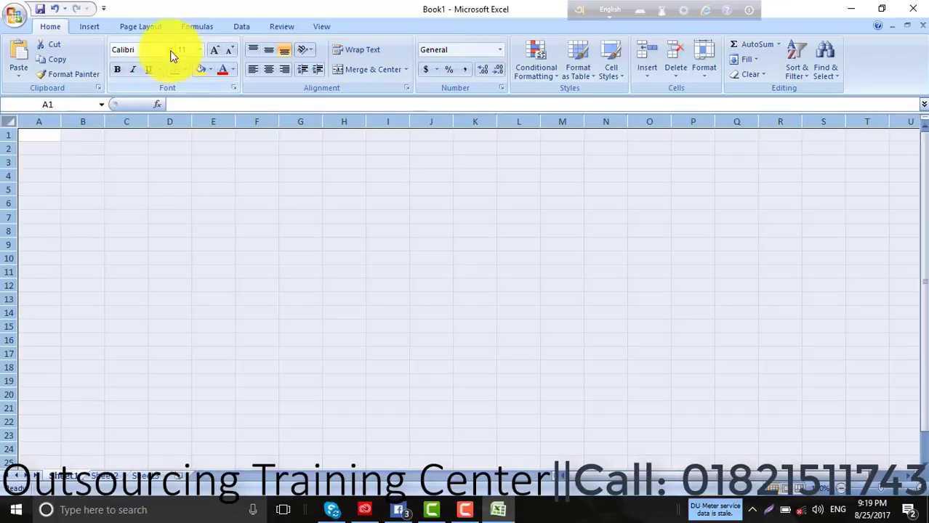
click(170, 53)
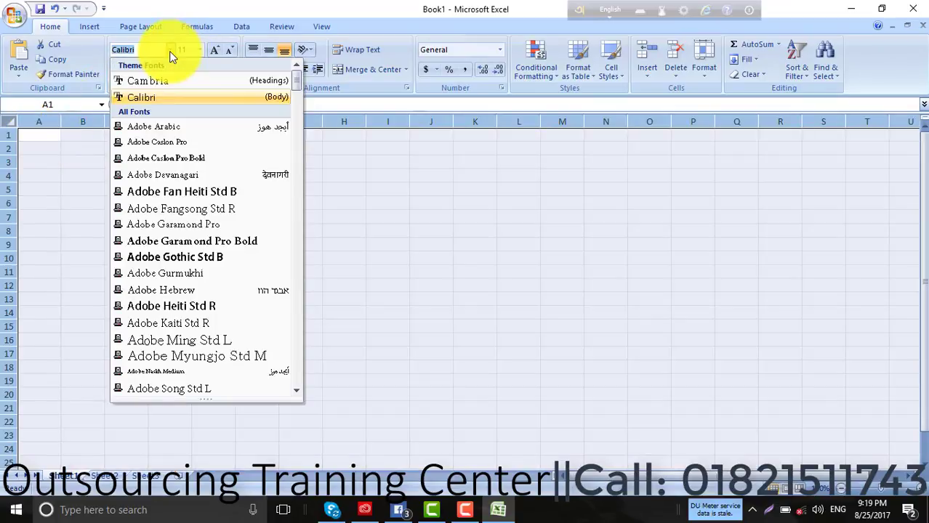
text(ti)
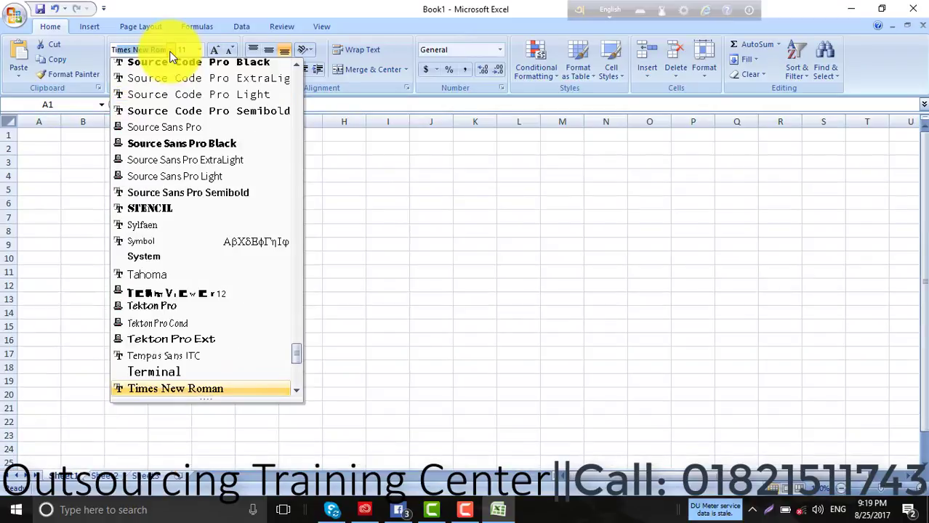
key(Return)
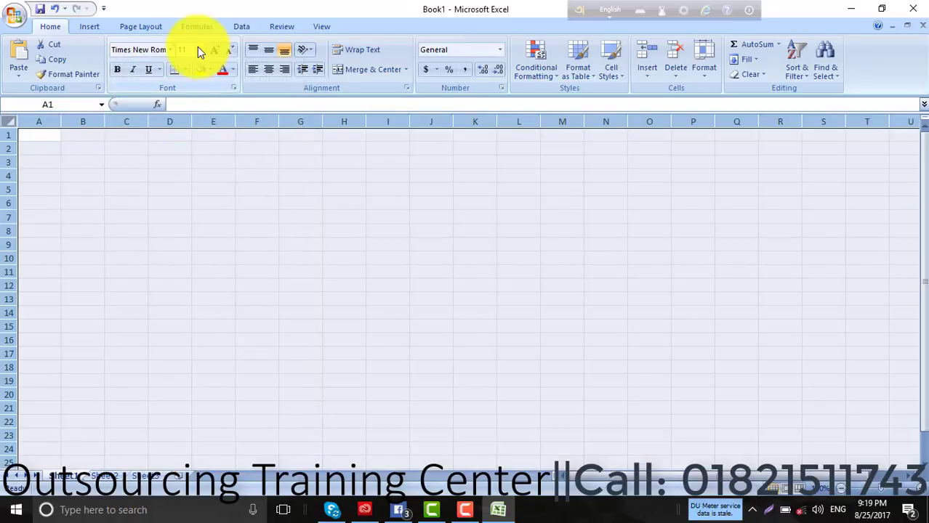
click(198, 48)
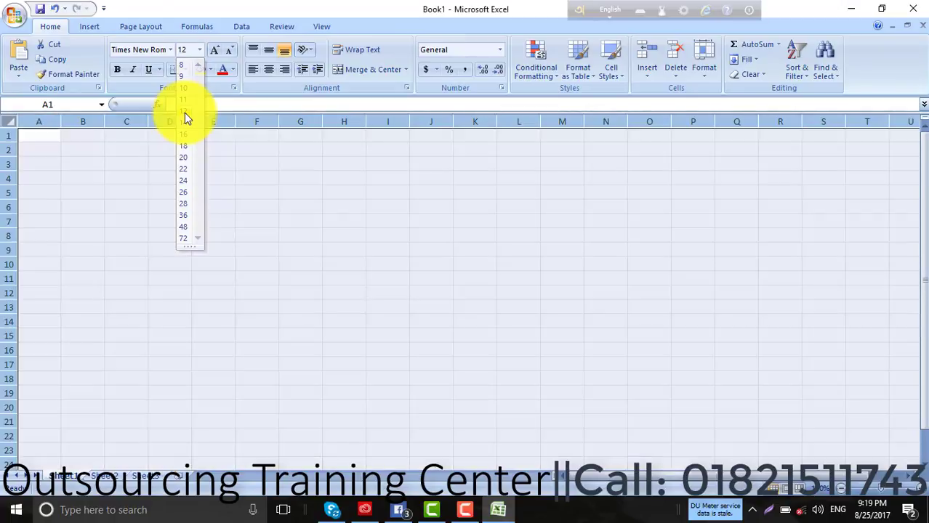
click(185, 112)
click(109, 190)
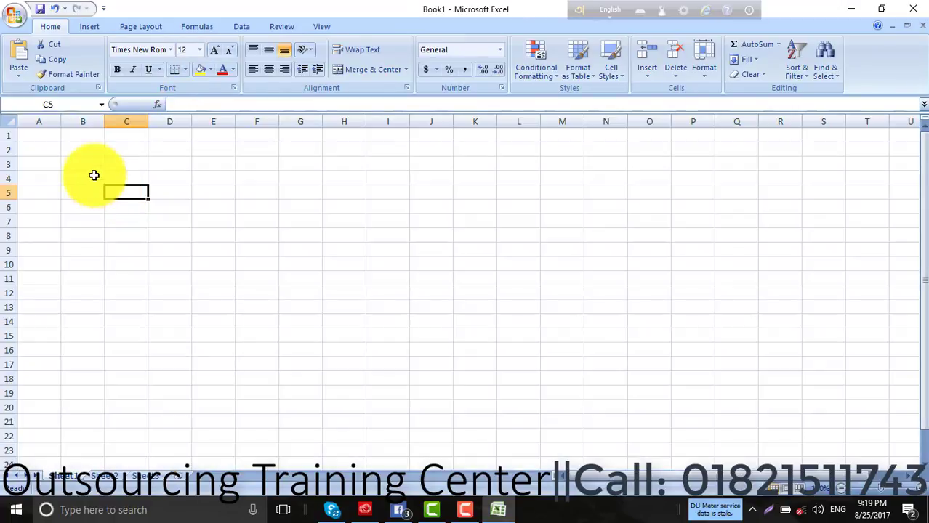
click(49, 144)
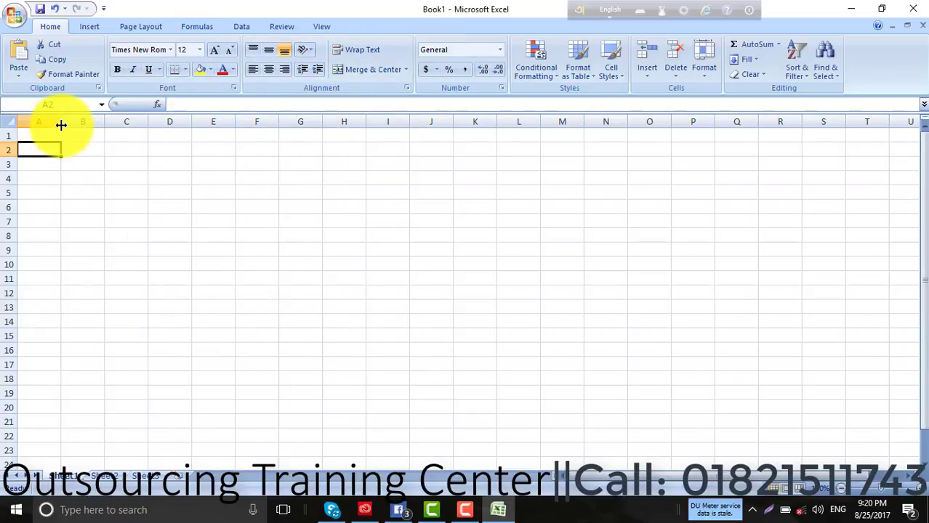
Step: Drag the column borders to widen columns A, B and F well past default width
drag(61, 124, 179, 120)
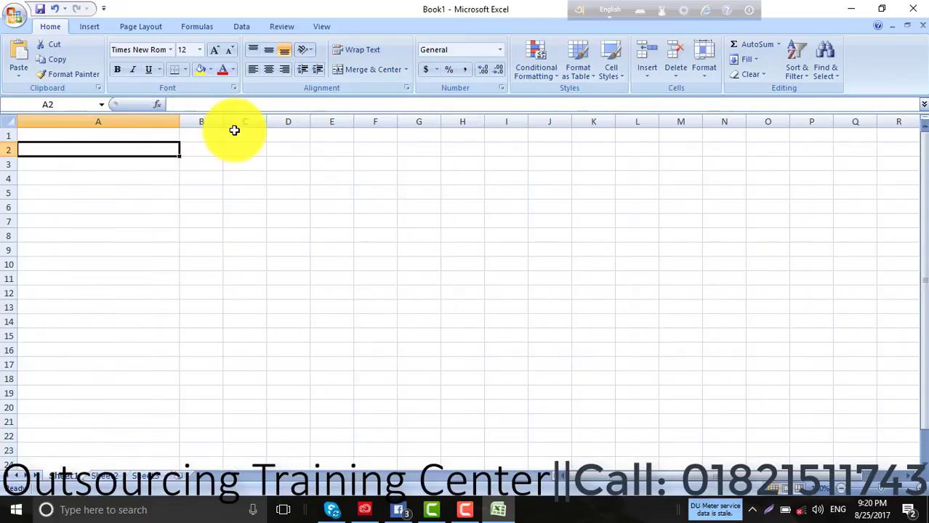
drag(222, 122, 646, 120)
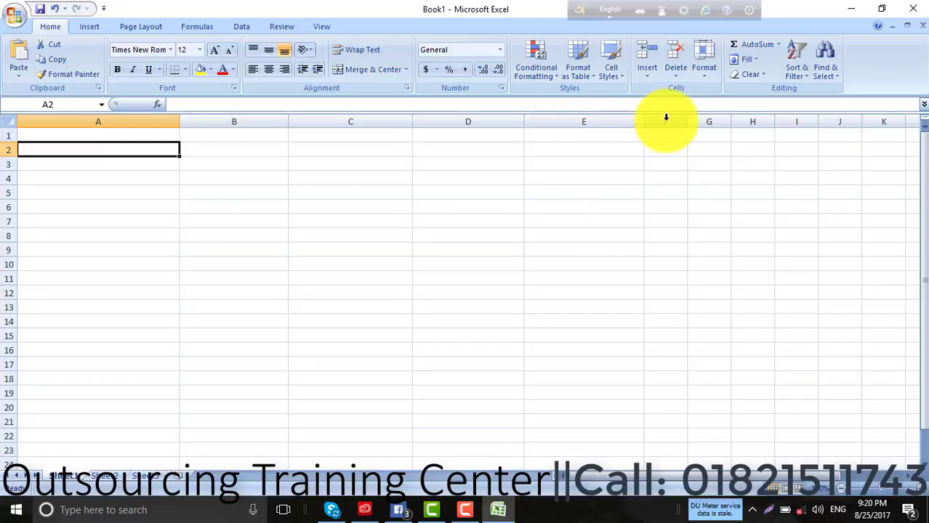
click(688, 129)
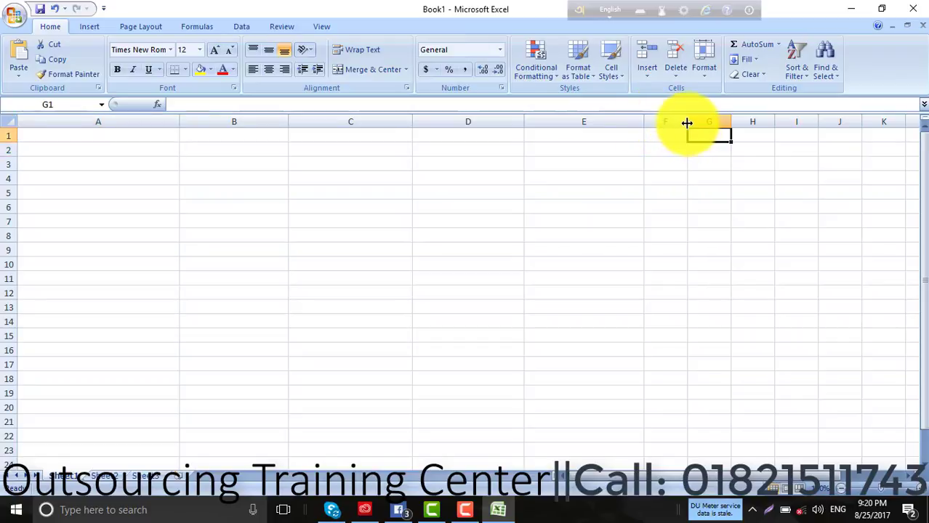
drag(688, 122, 733, 121)
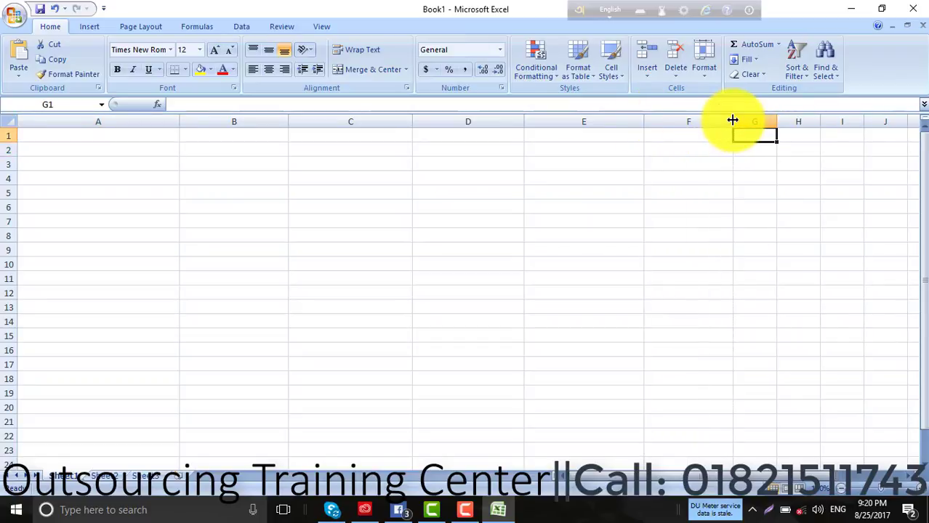
Step: Enter the headers URL, username and password in cells A1, B1 and C1
double_click(161, 137)
text(U)
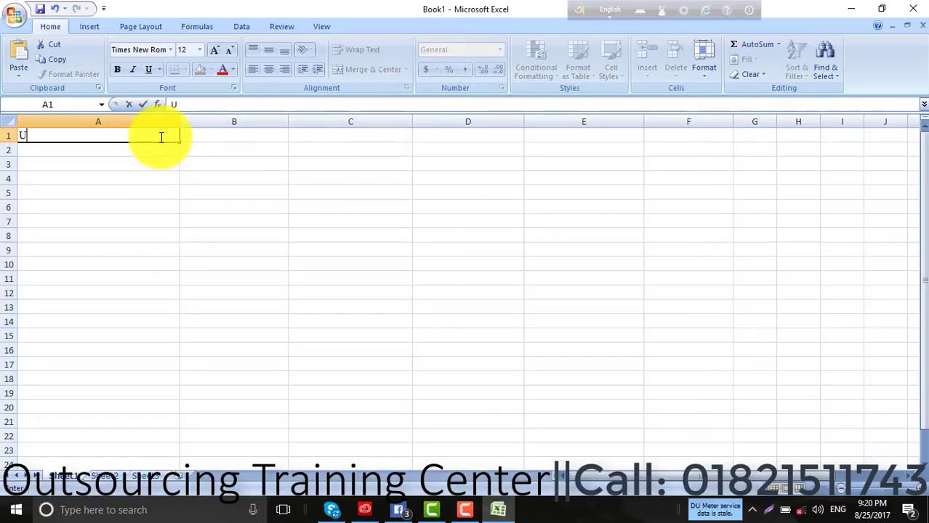
text(RL)
double_click(227, 134)
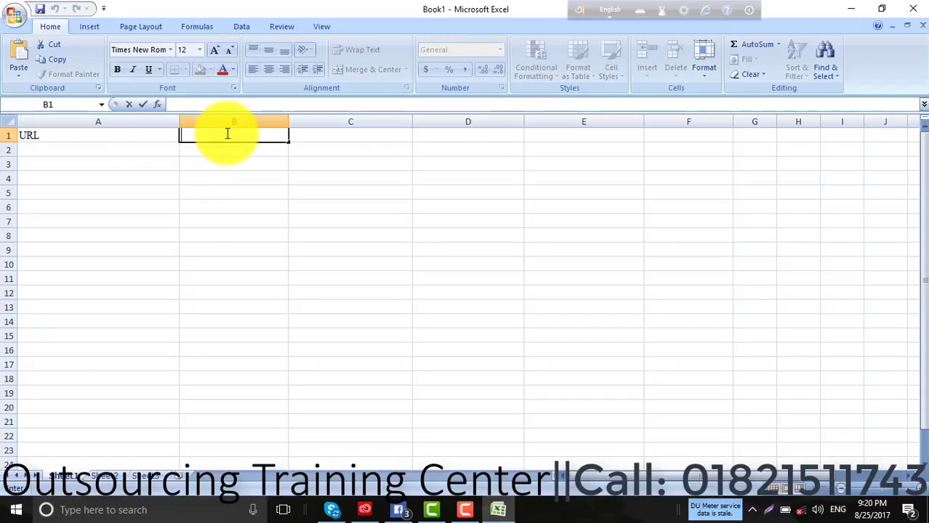
text(userna)
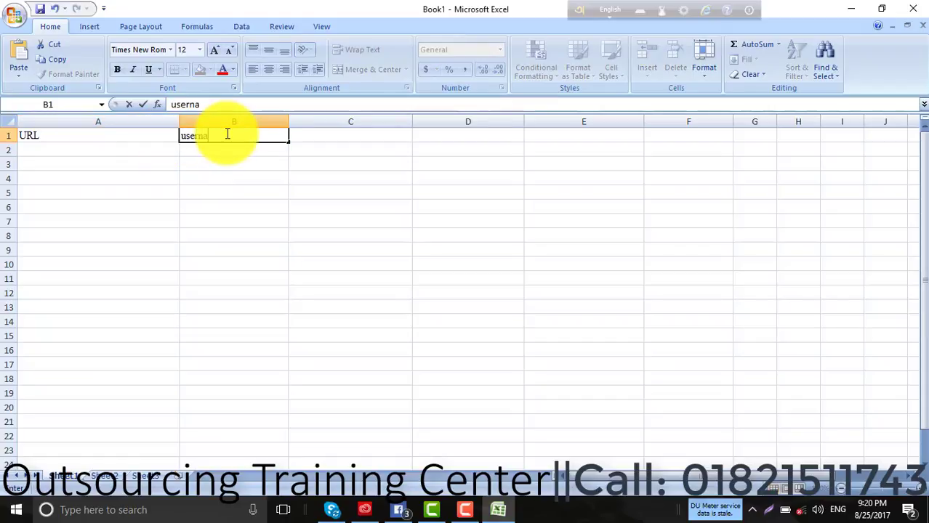
text(me)
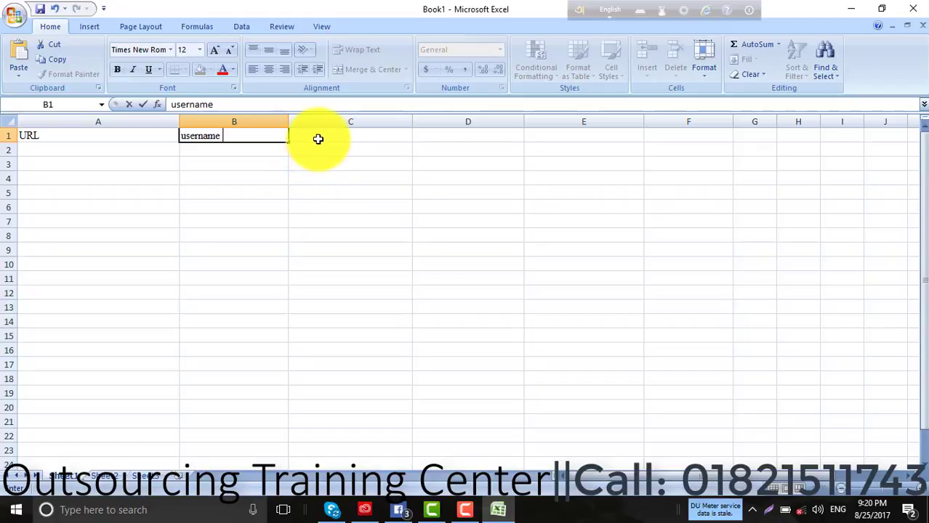
click(318, 138)
double_click(319, 138)
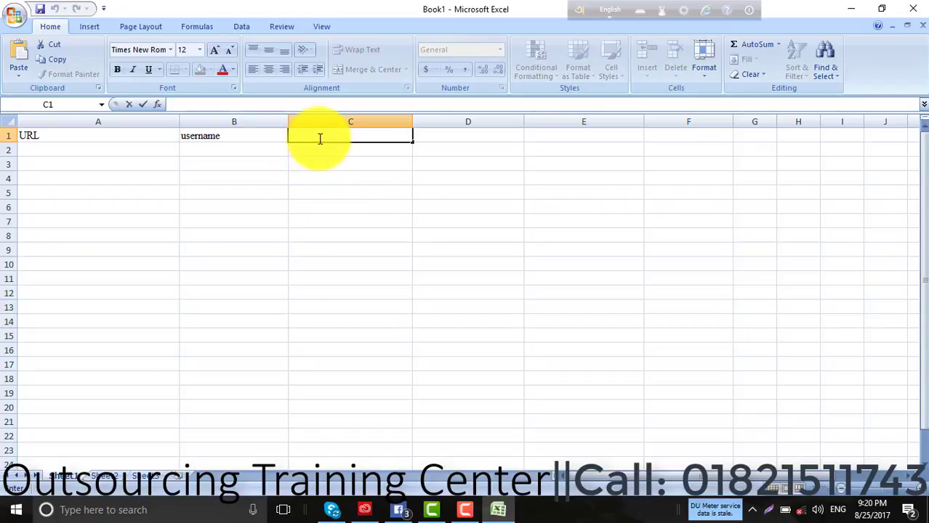
text(passw)
text(ord)
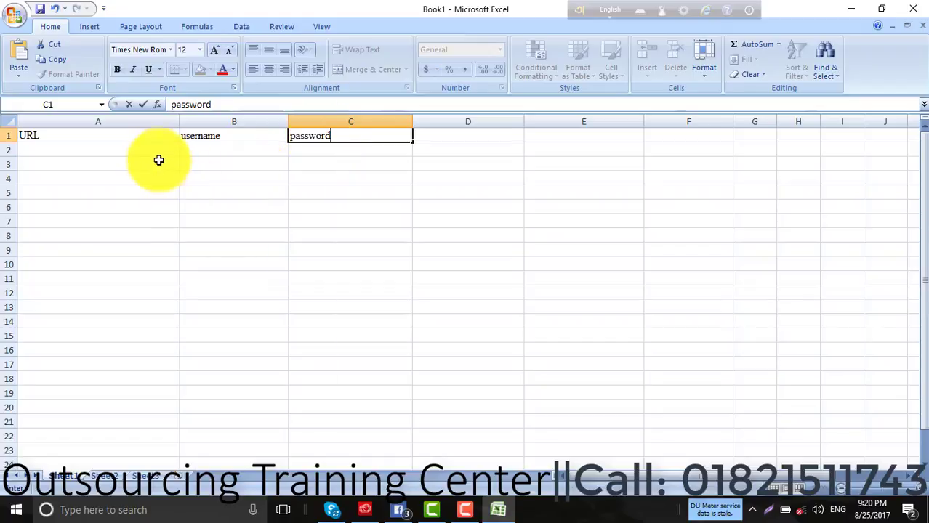
click(158, 152)
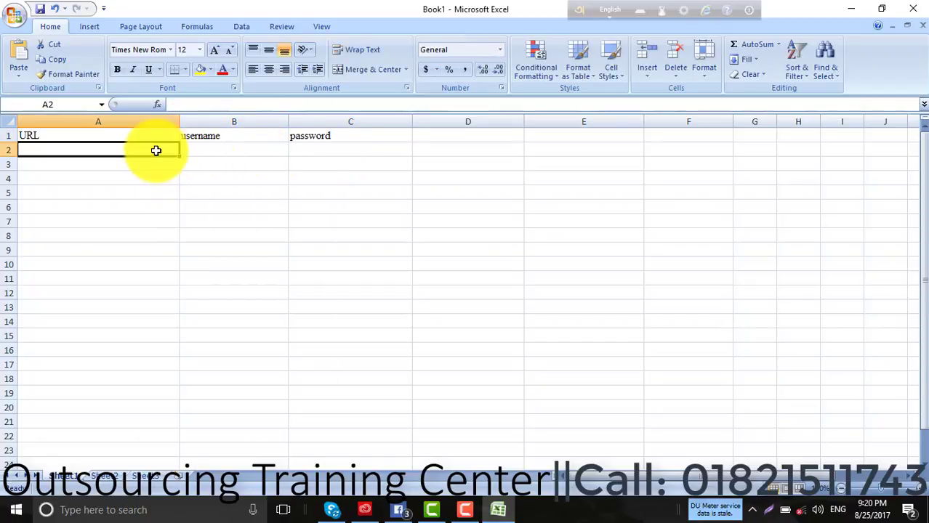
click(224, 148)
click(311, 149)
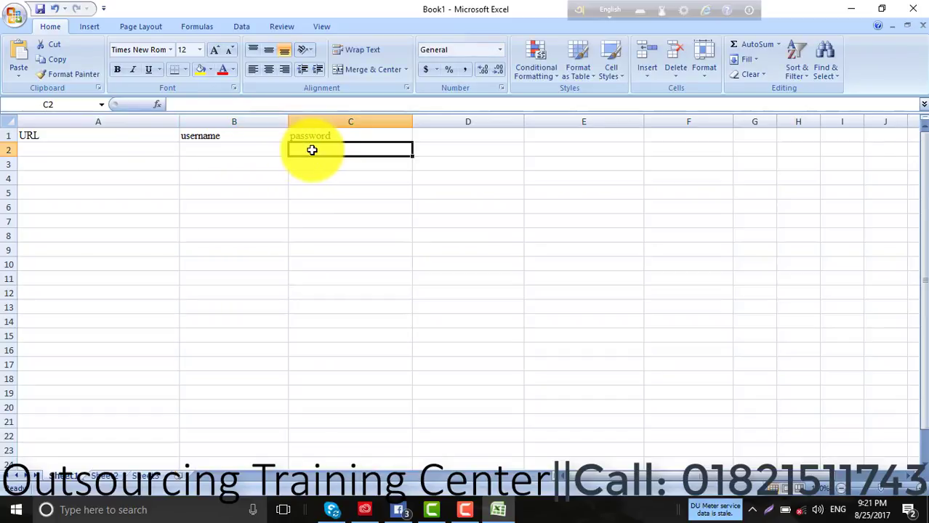
click(98, 152)
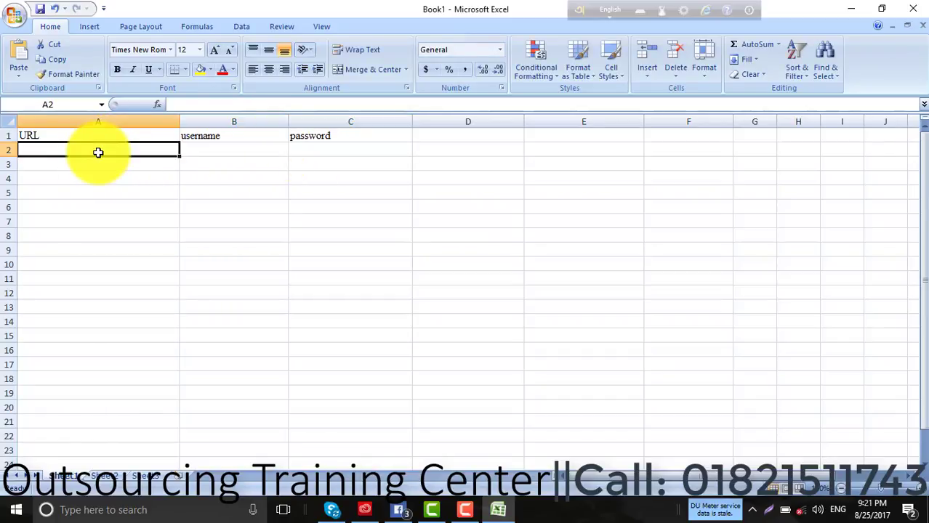
text(www)
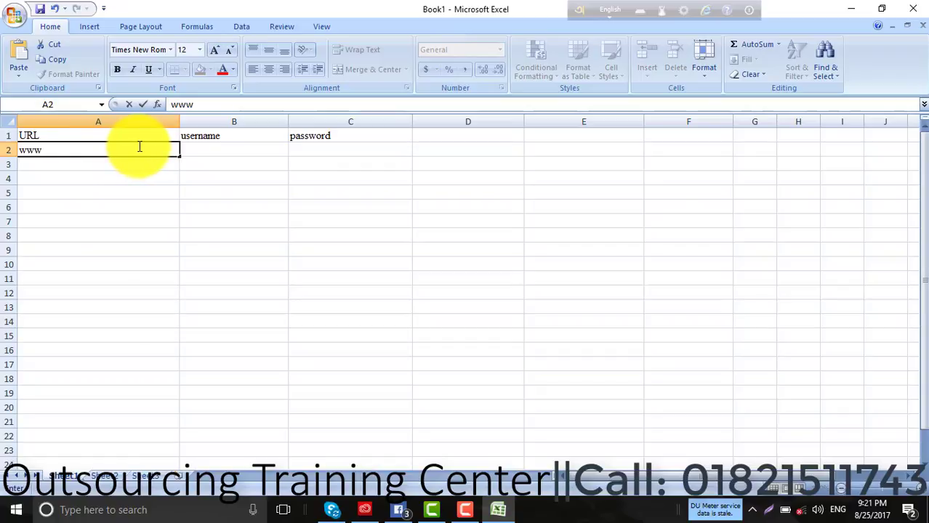
text(.face)
text(boo)
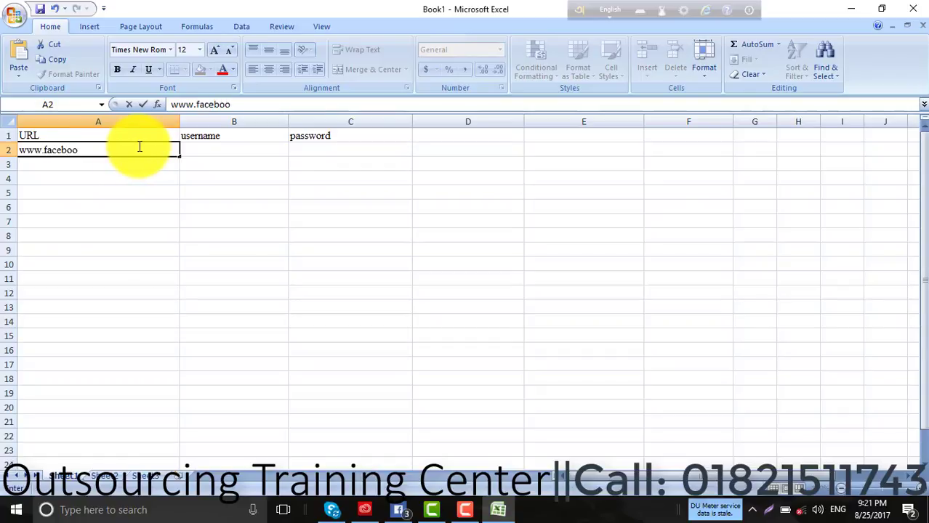
text(k.)
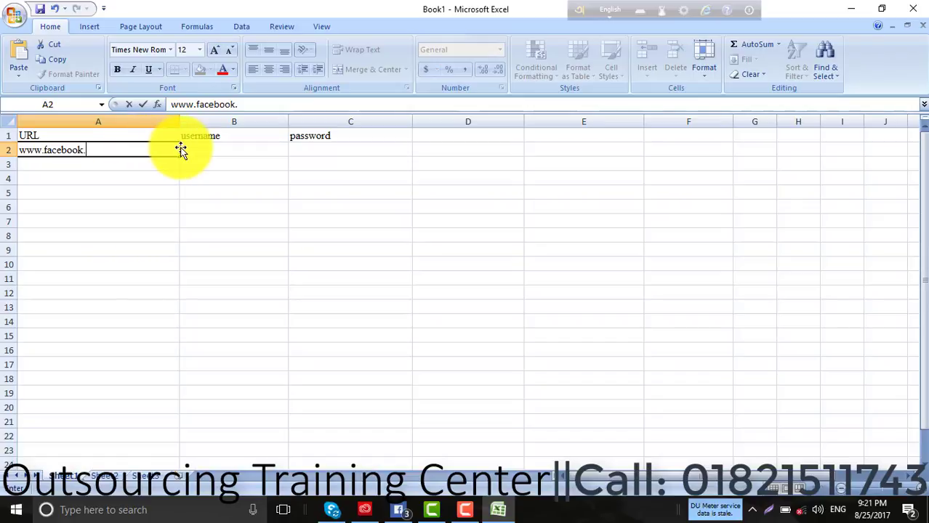
text(comn)
key(BackSpace)
click(209, 148)
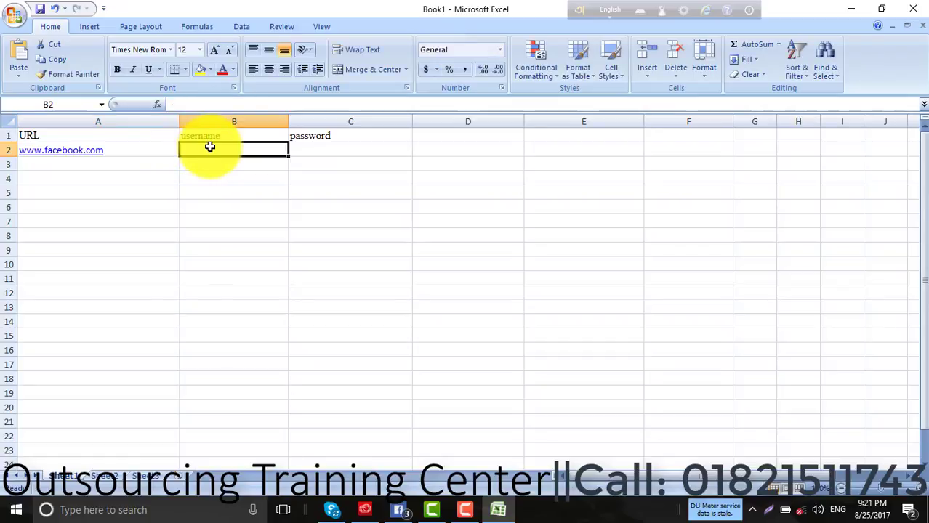
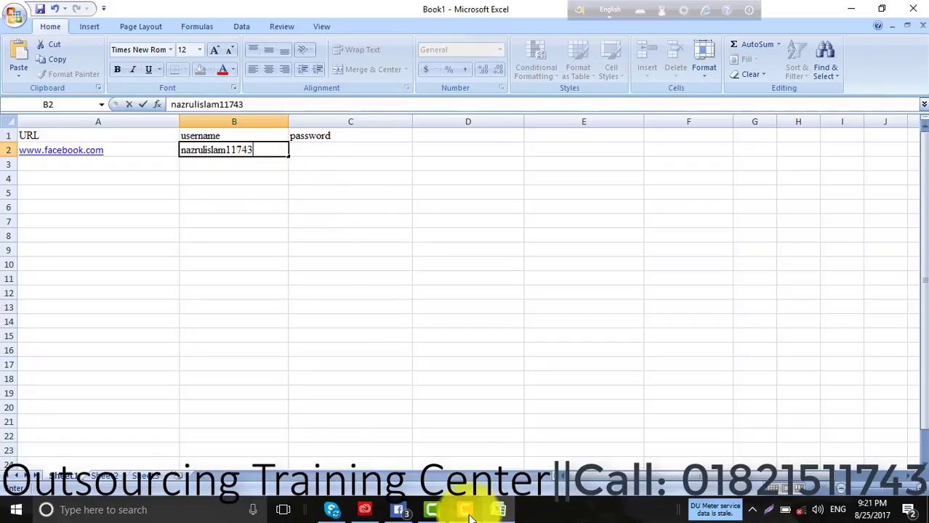
click(343, 150)
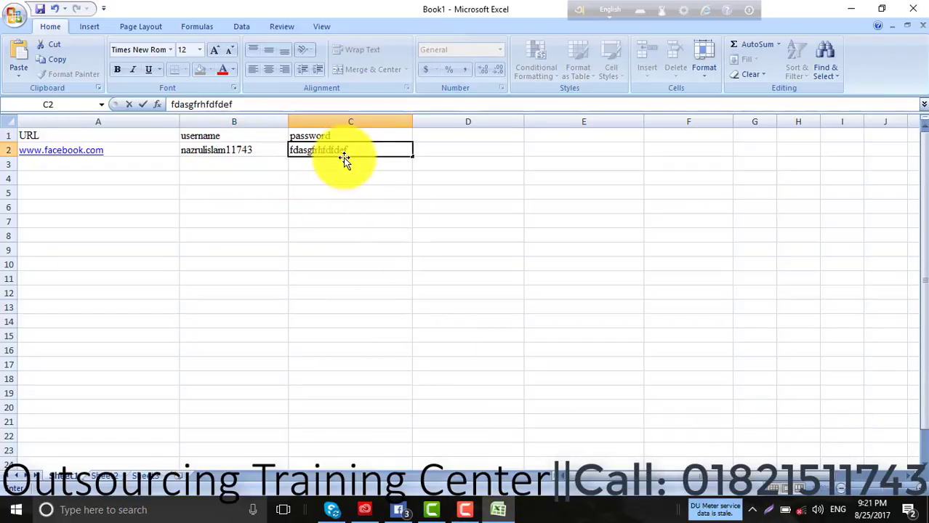
click(352, 175)
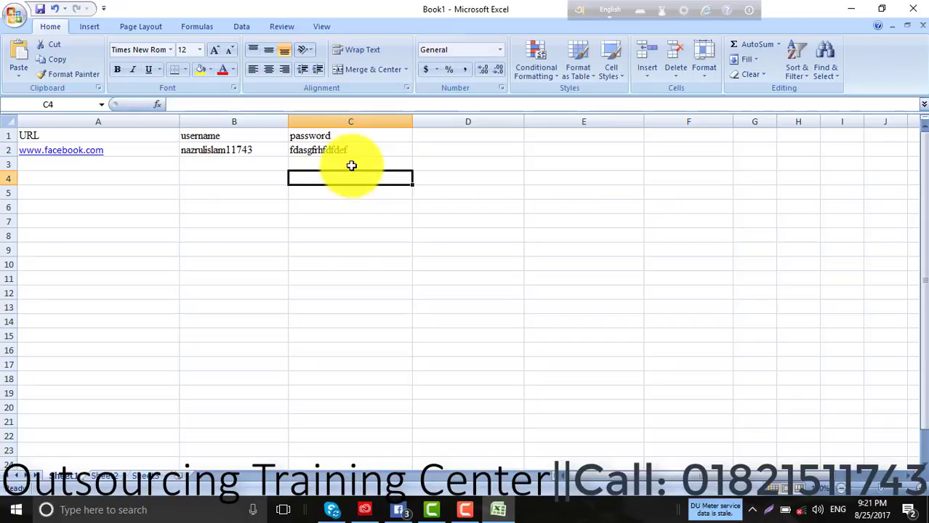
key(ctrl+s)
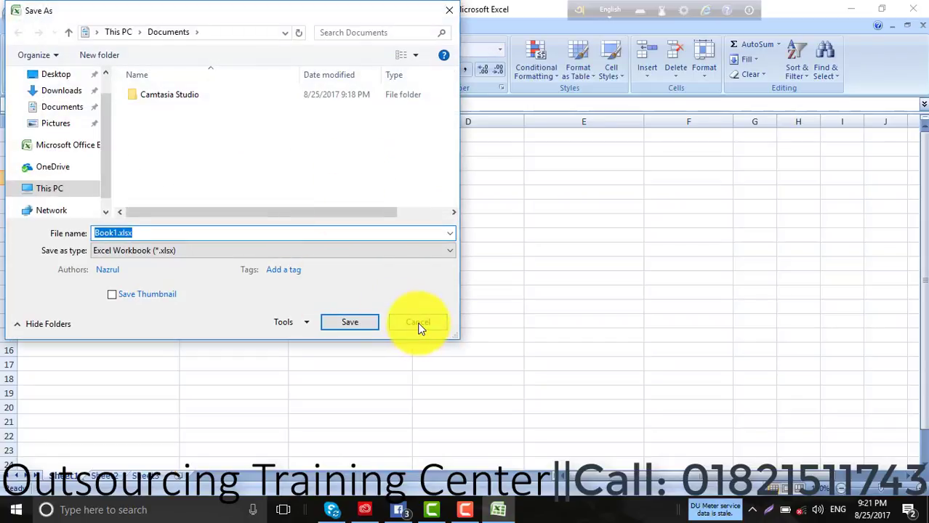
Step: Cancel the Save As dialog without saving and select cell D2
click(419, 324)
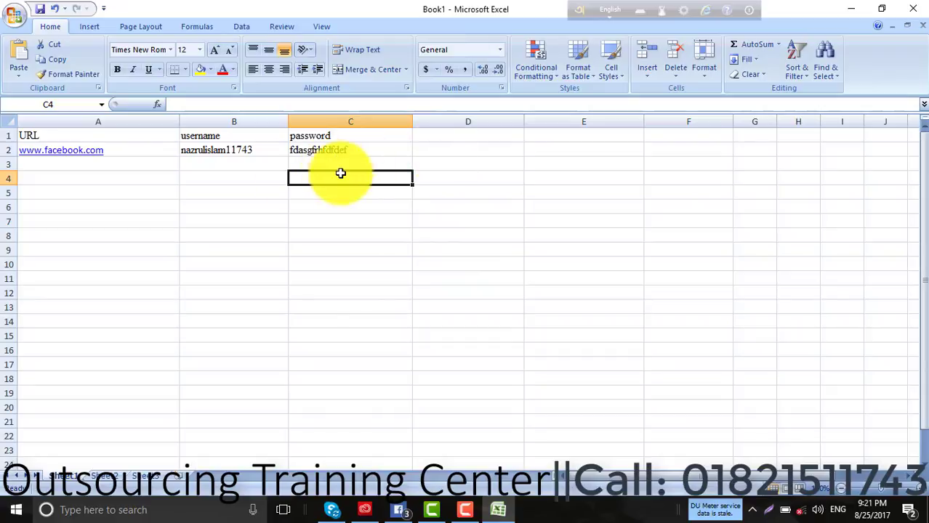
click(458, 149)
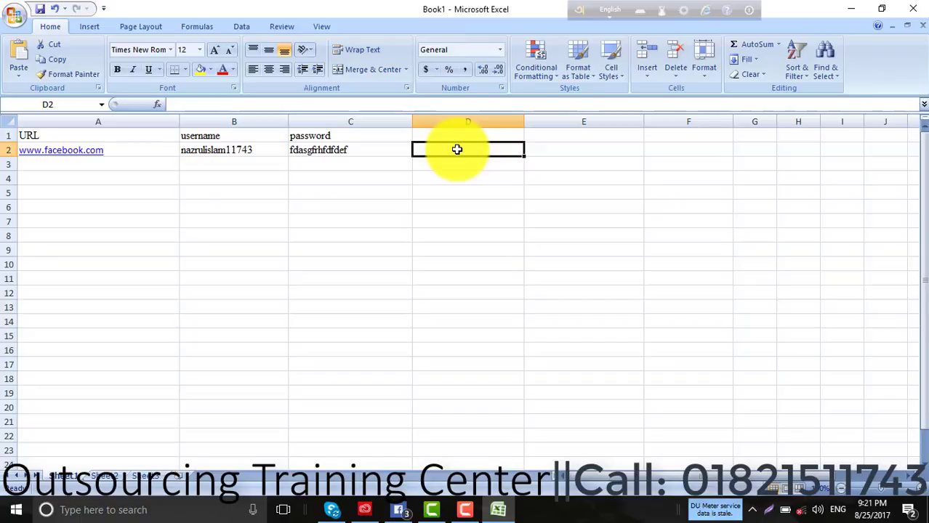
Step: Add the headers 'page rank' in D1 and 'anchor text' in E1
click(446, 133)
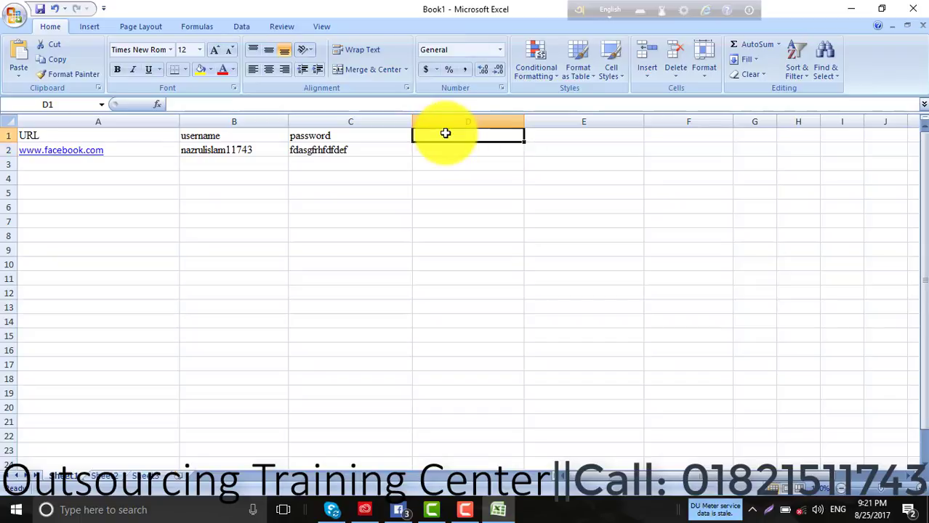
text(page ran)
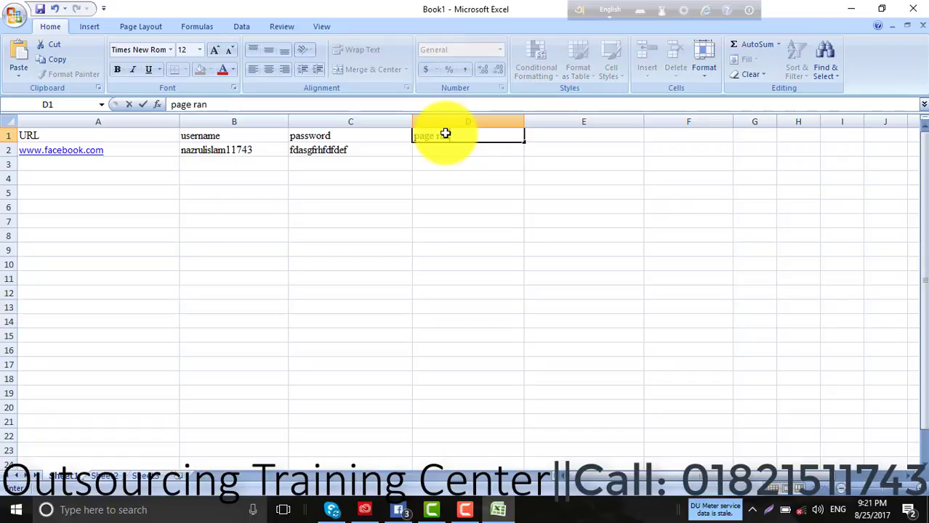
text(kn)
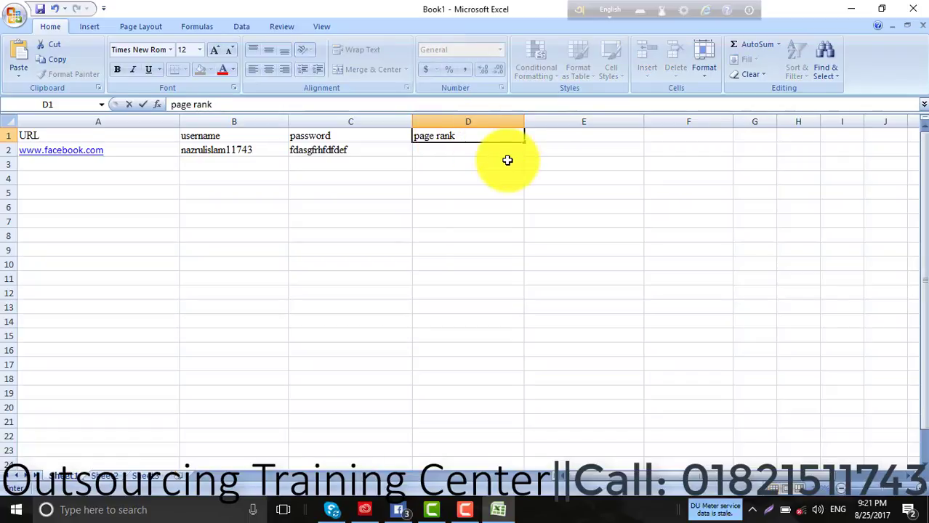
click(548, 139)
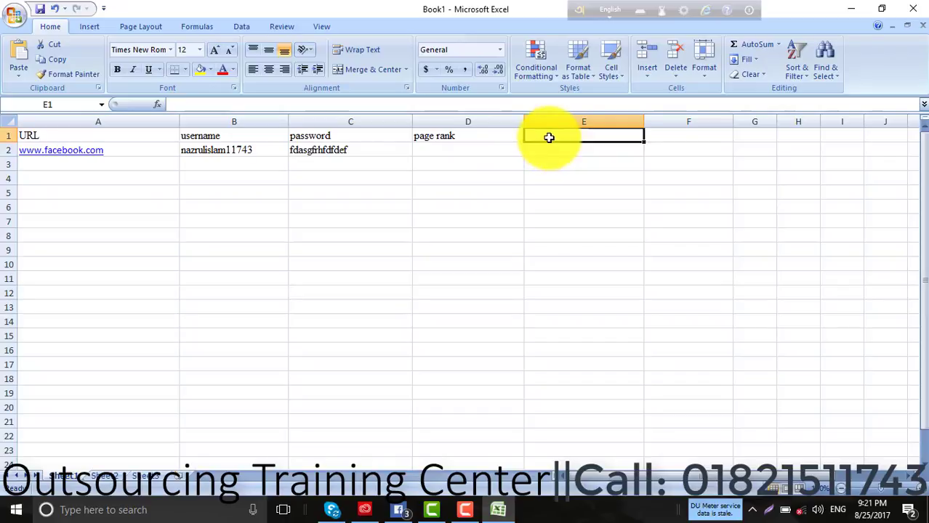
double_click(548, 139)
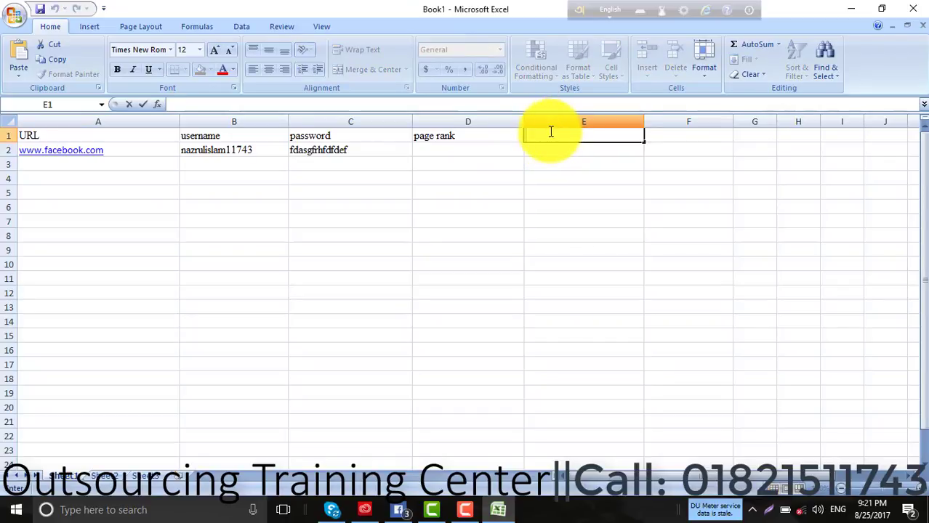
text(anchor text)
click(516, 161)
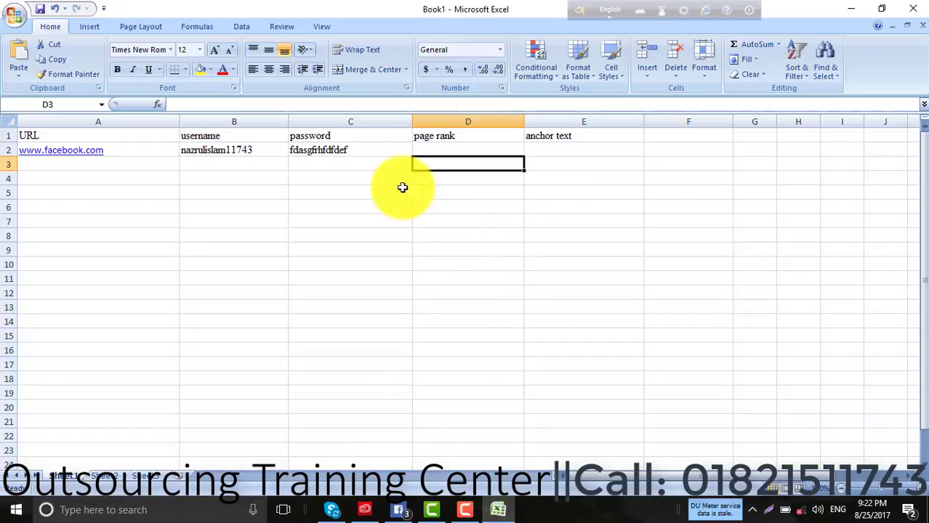
click(139, 179)
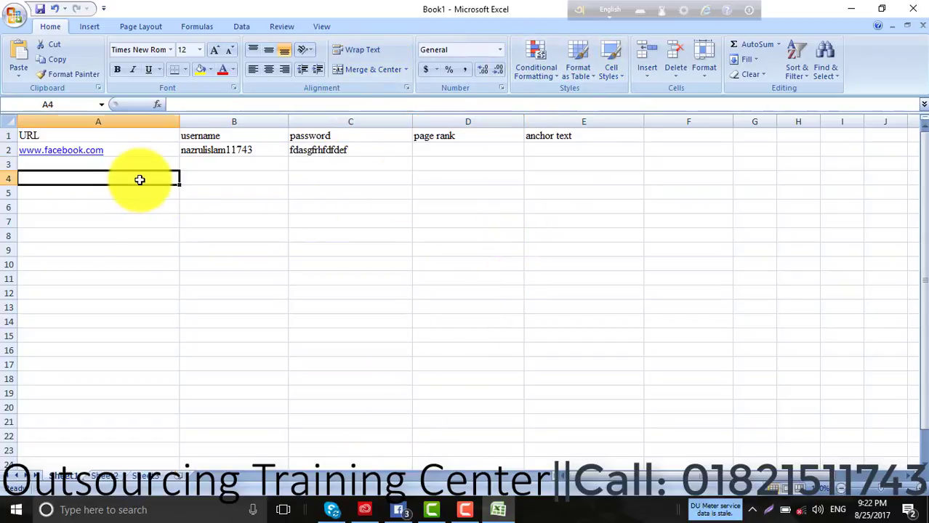
click(635, 136)
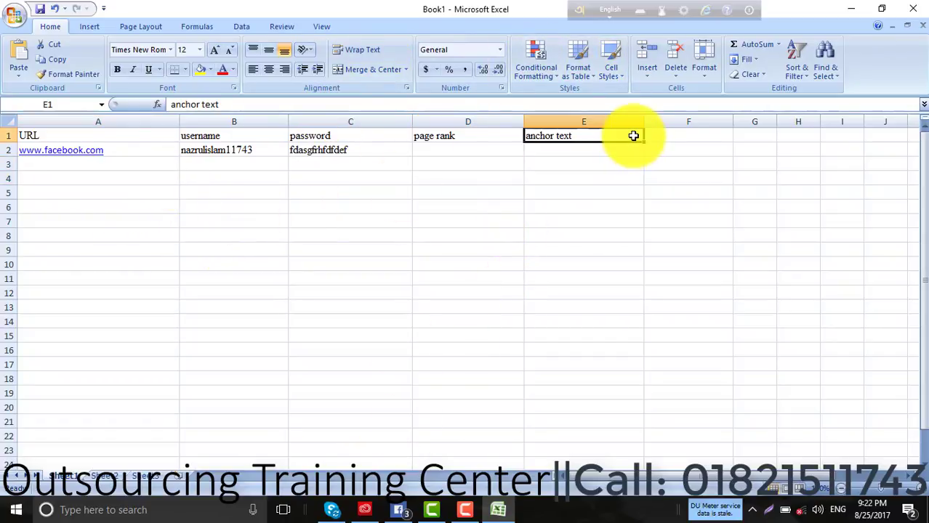
double_click(634, 136)
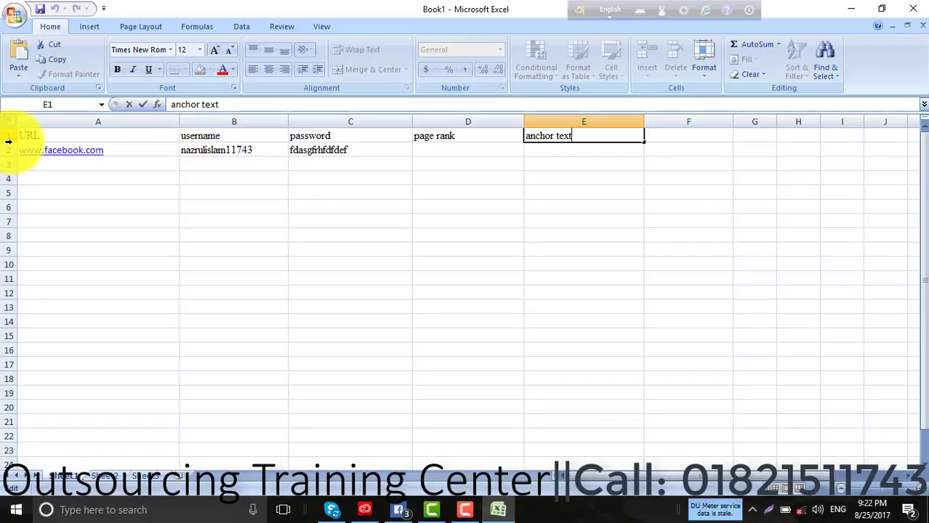
Step: Commit the 'anchor text' header in E1 and click a few empty cells below
click(309, 233)
click(314, 193)
click(656, 189)
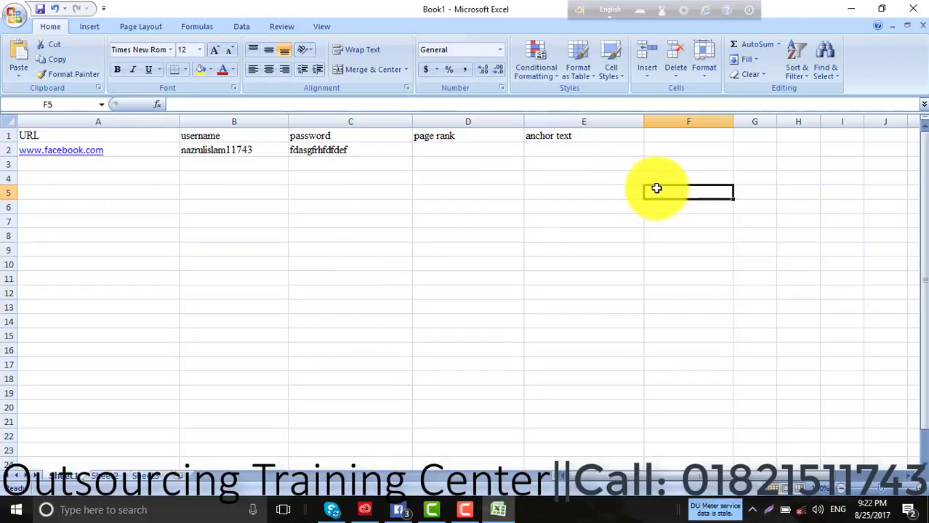
click(758, 189)
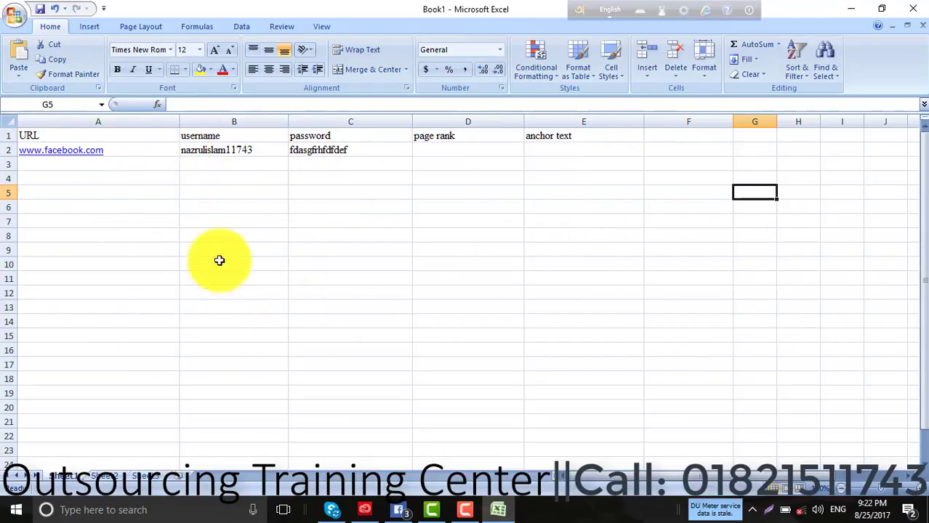
Step: Browse the Formulas, Insert pie chart, Page Layout and Review ribbons, ending back on Home
click(172, 25)
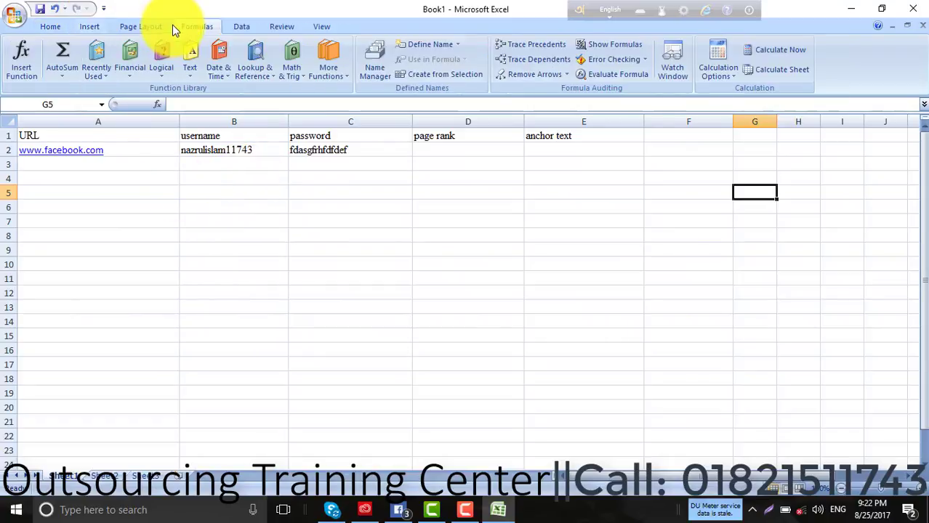
click(101, 31)
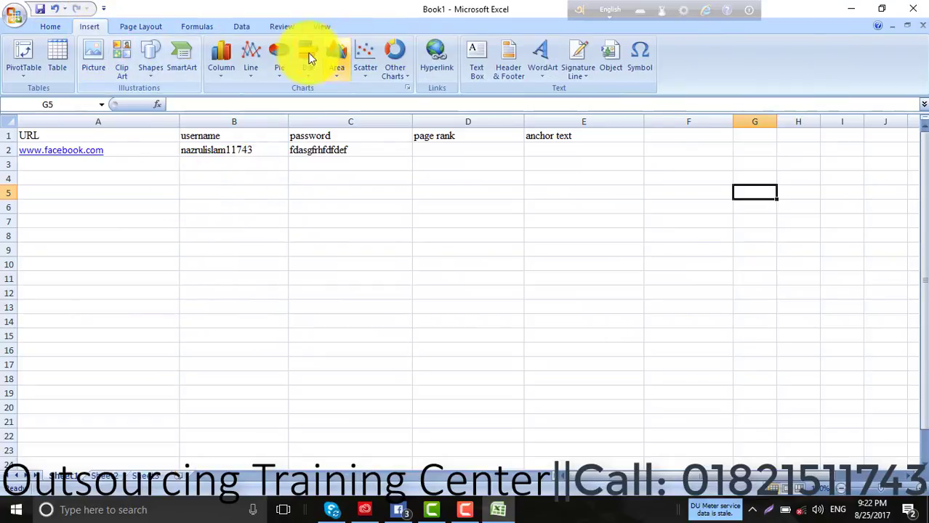
click(278, 54)
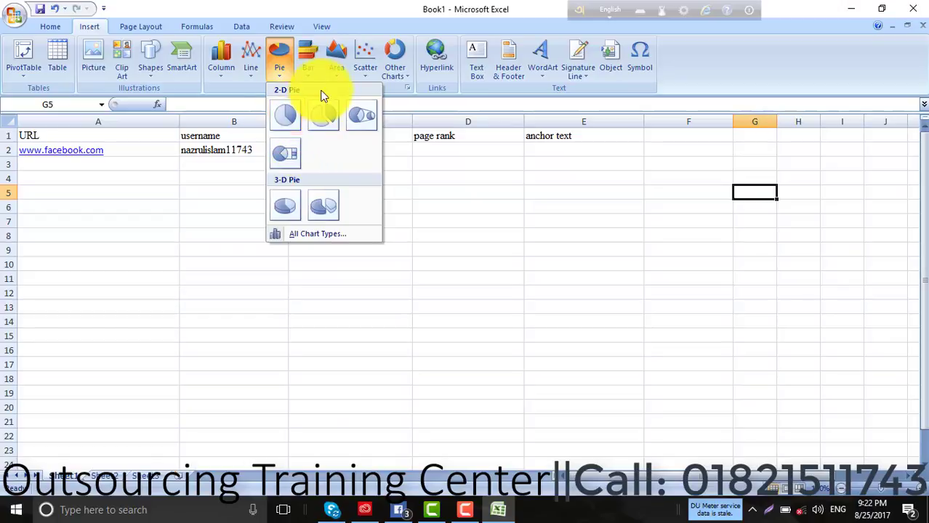
click(151, 26)
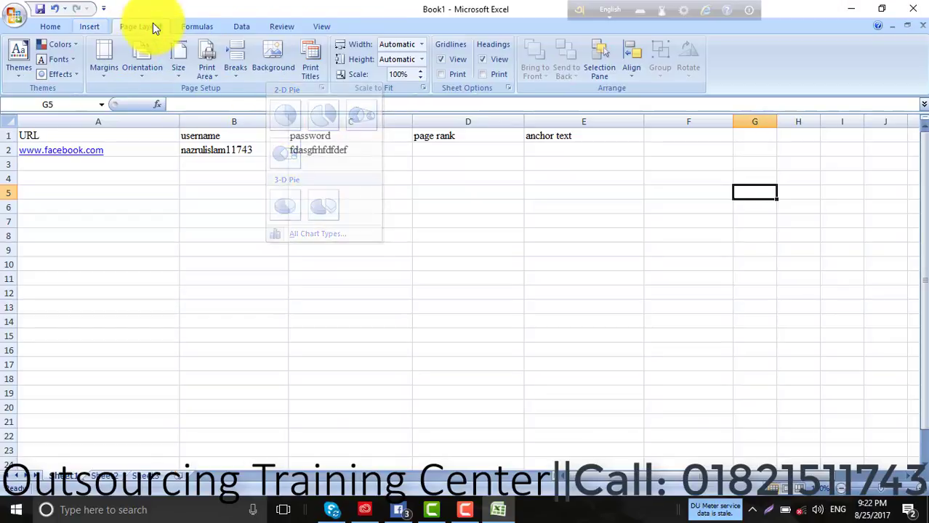
click(197, 27)
click(290, 26)
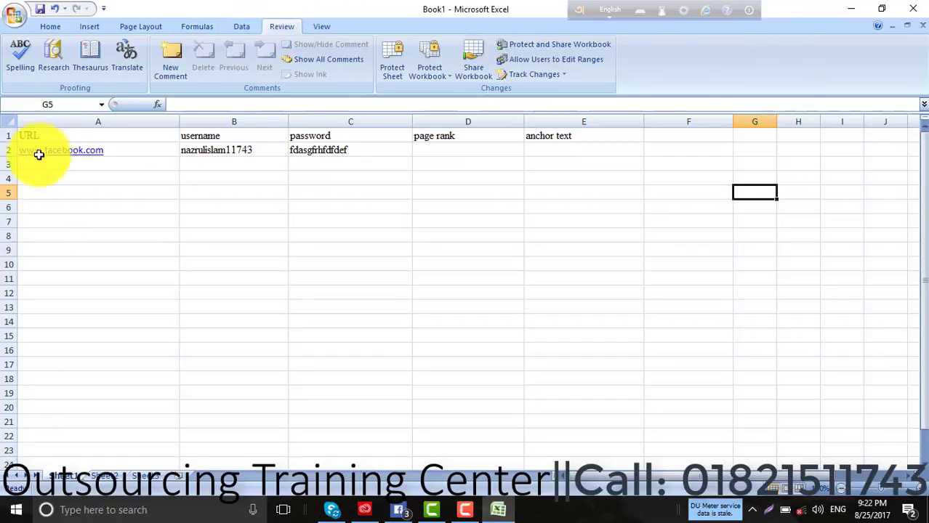
click(59, 27)
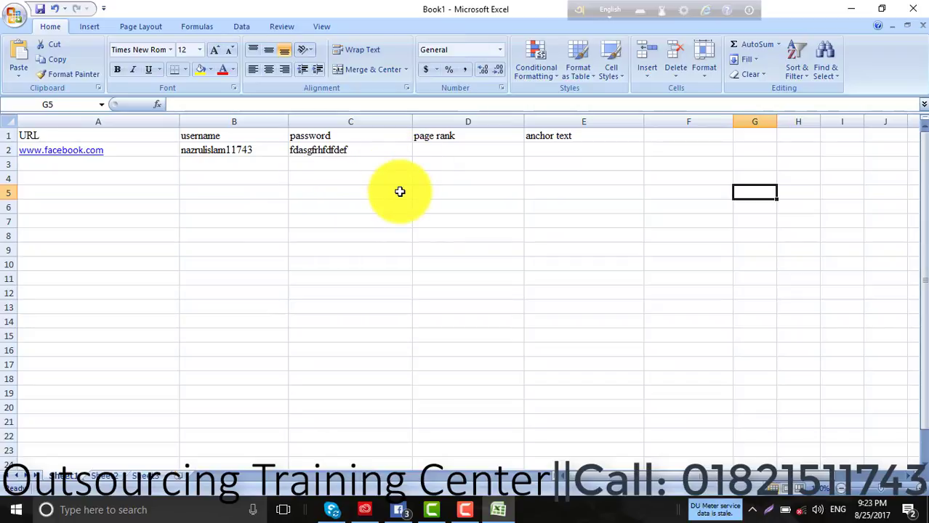
Step: Scroll the sheet and click through the empty cells B3 to D3 beneath the data
scroll(134, 210, down, 2)
scroll(135, 212, down, 8)
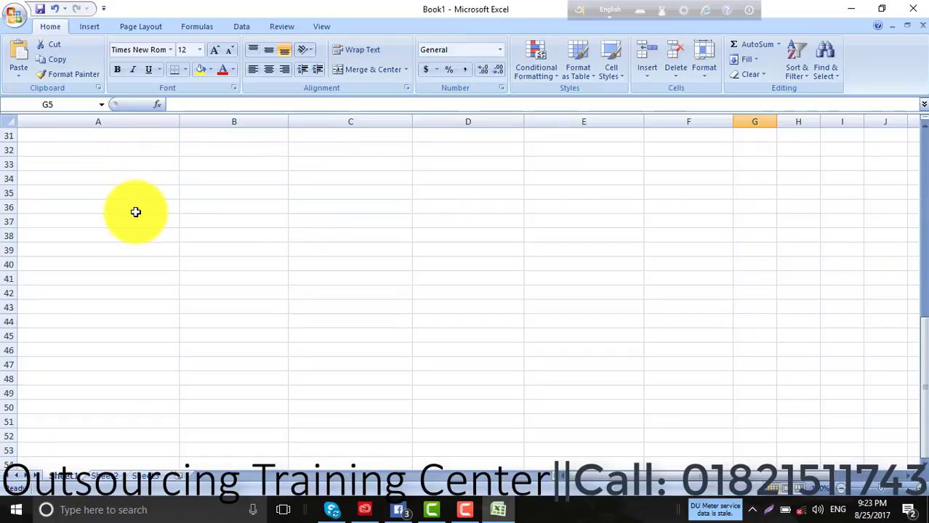
scroll(135, 212, down, 7)
scroll(135, 212, down, 10)
scroll(136, 212, up, 9)
scroll(137, 212, up, 8)
scroll(137, 213, up, 4)
scroll(137, 212, up, 3)
scroll(137, 212, down, 7)
scroll(139, 212, down, 11)
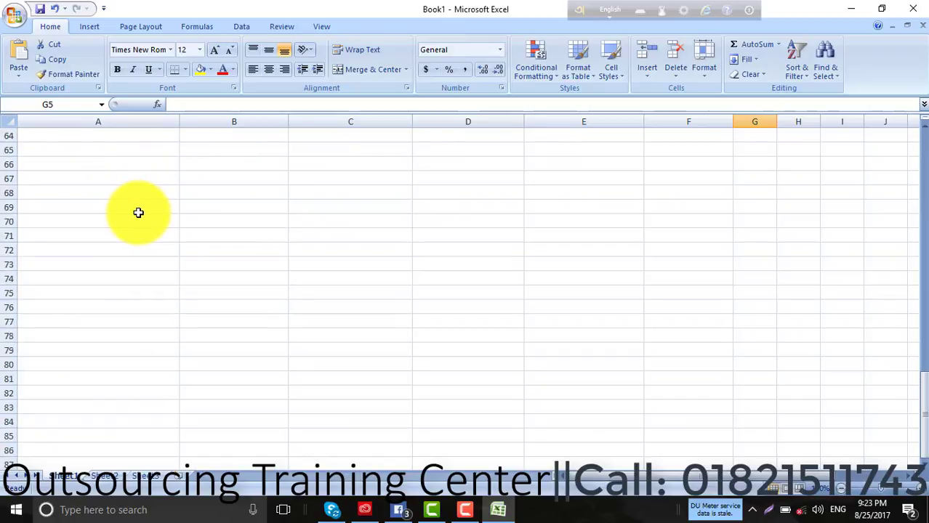
scroll(139, 211, down, 3)
scroll(143, 209, up, 4)
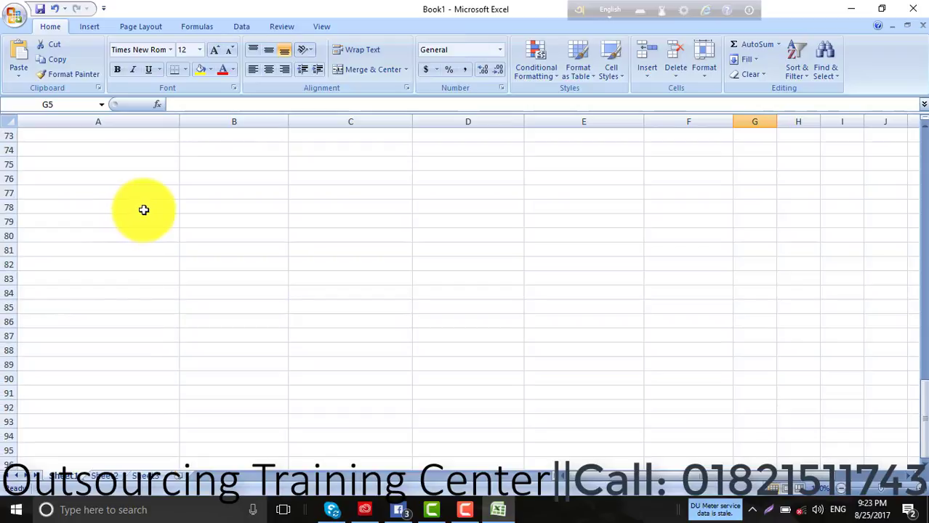
scroll(149, 209, up, 11)
scroll(156, 212, up, 7)
scroll(159, 214, up, 6)
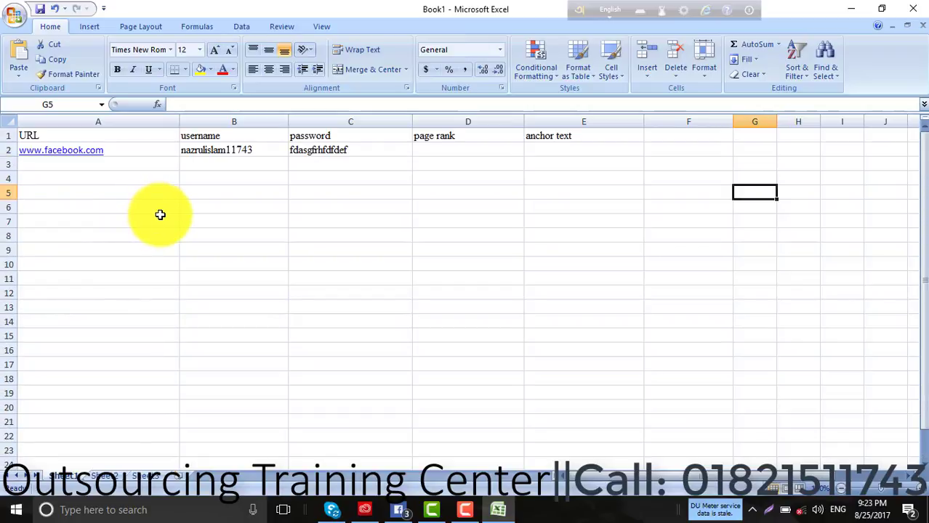
click(355, 174)
double_click(270, 166)
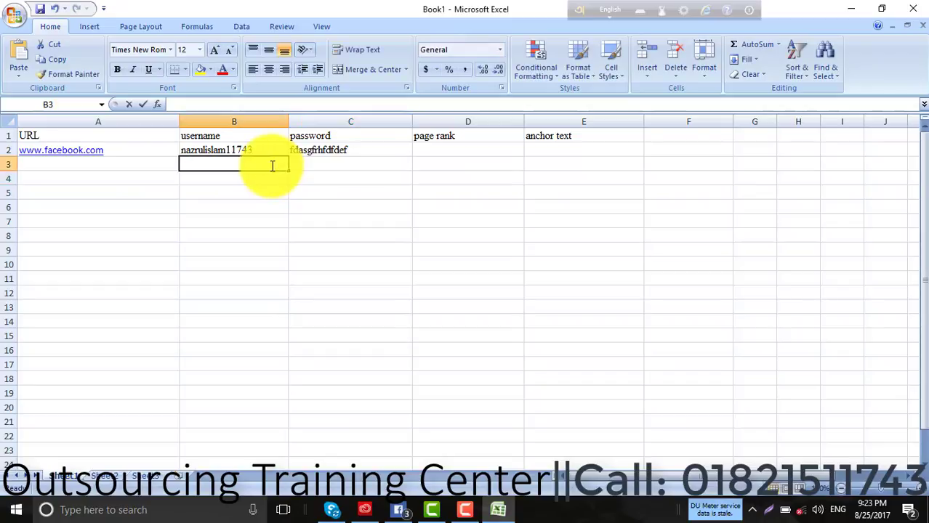
click(325, 161)
click(509, 161)
Step: Give cell E3 Middle Align, then select the entire worksheet with Ctrl+A
click(562, 160)
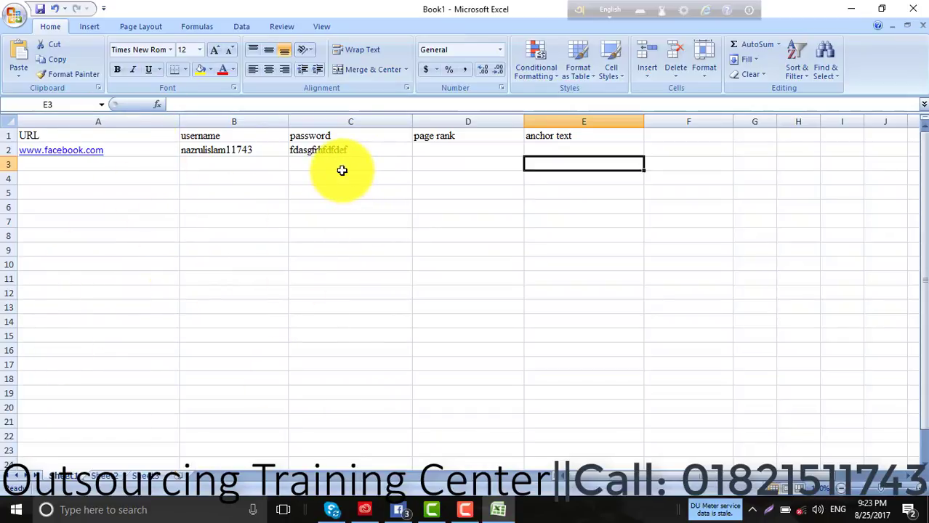
click(267, 51)
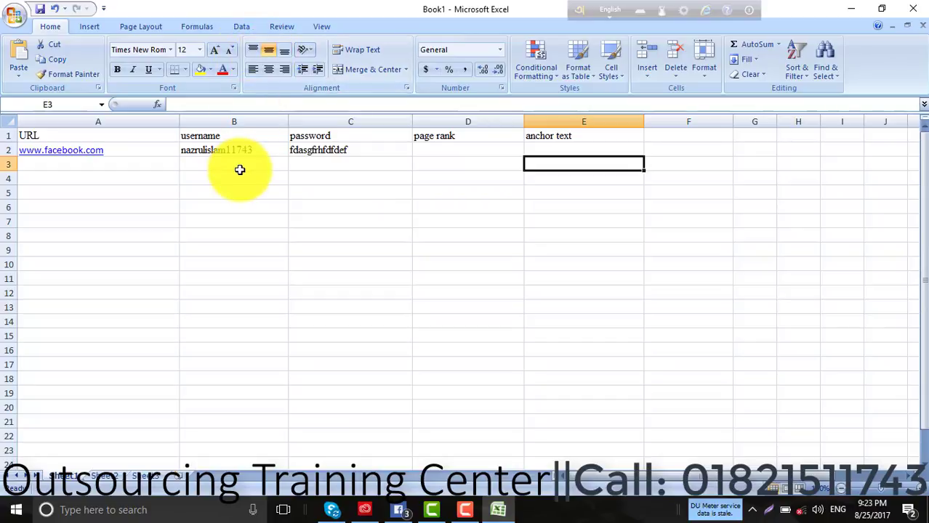
key(ctrl+a)
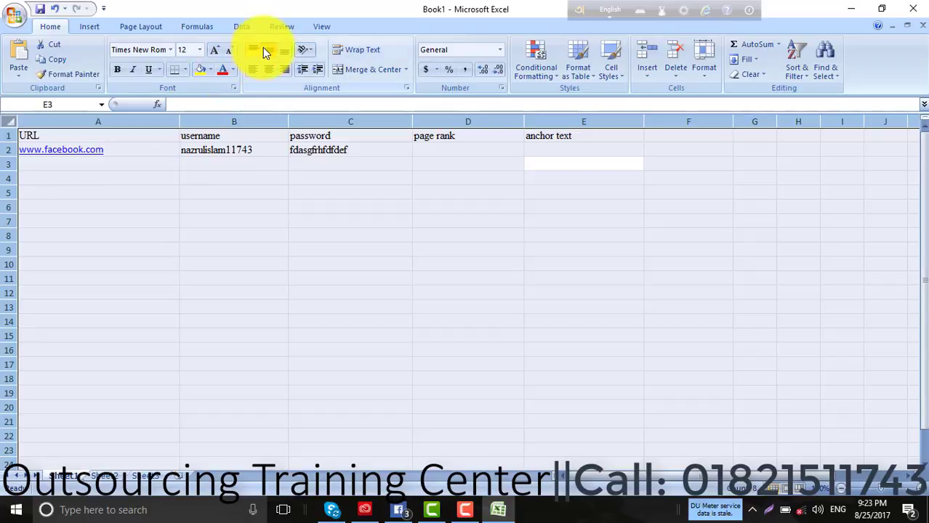
Step: Drag row 1 much taller, then bottom-align the whole sheet so the headers sit at the row's bottom
click(11, 146)
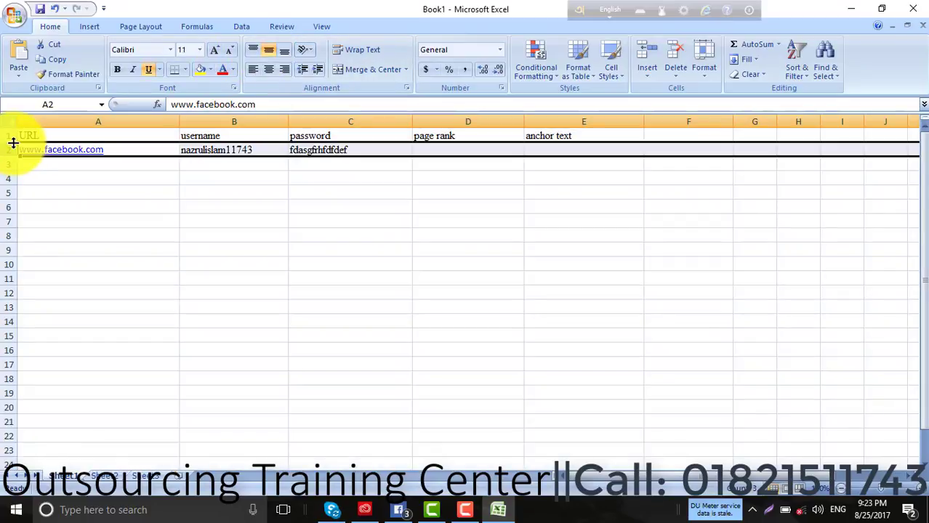
drag(12, 142, 33, 260)
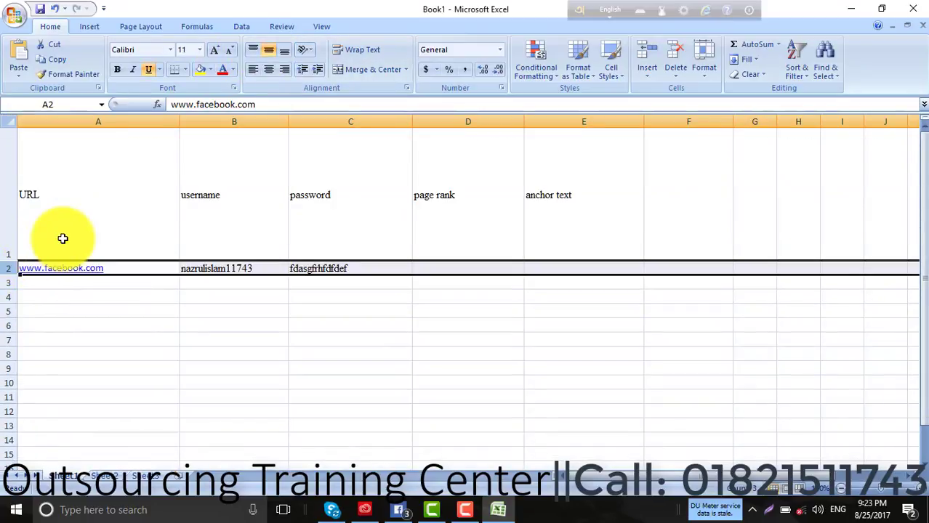
key(ctrl+a)
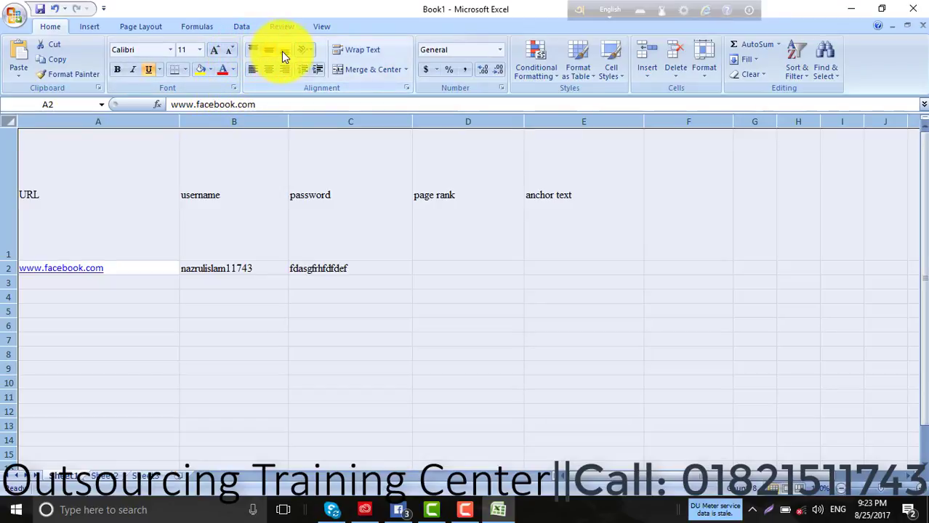
click(281, 50)
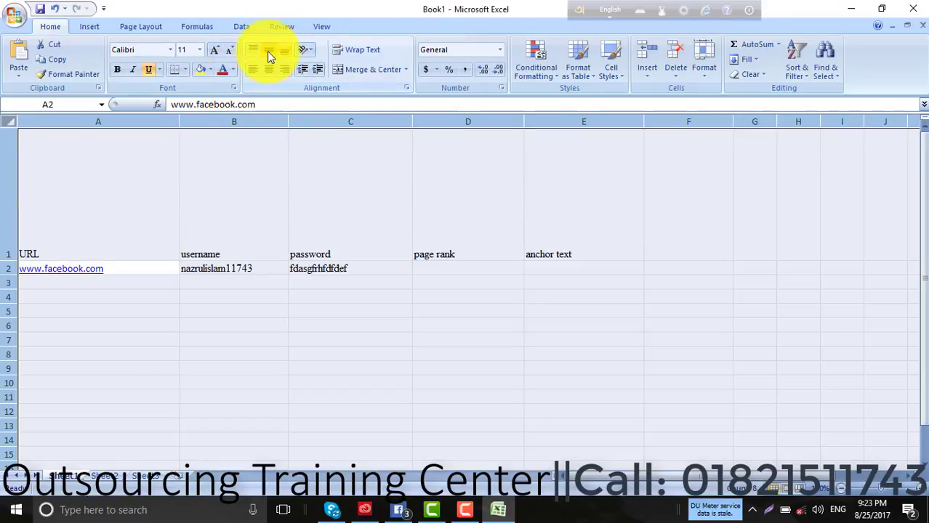
Step: Top-align and horizontally centre all header and data text
click(267, 51)
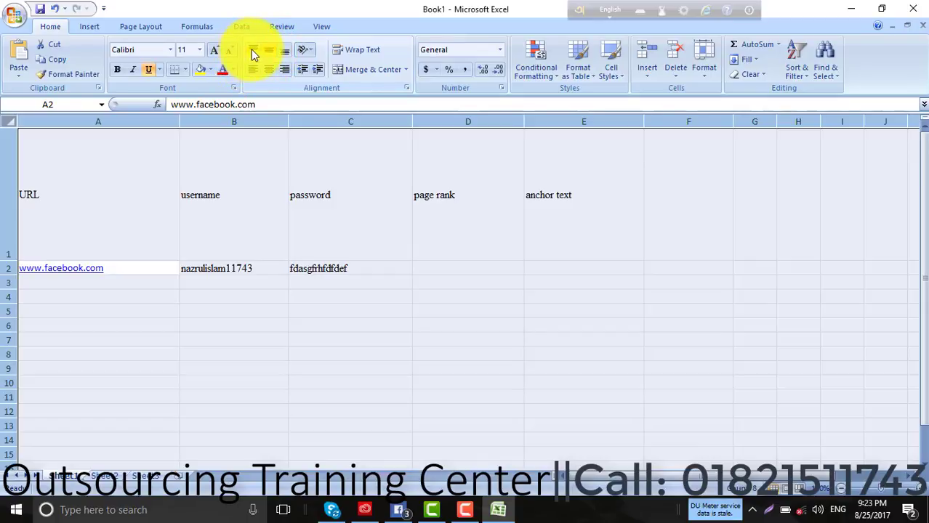
click(251, 49)
click(266, 70)
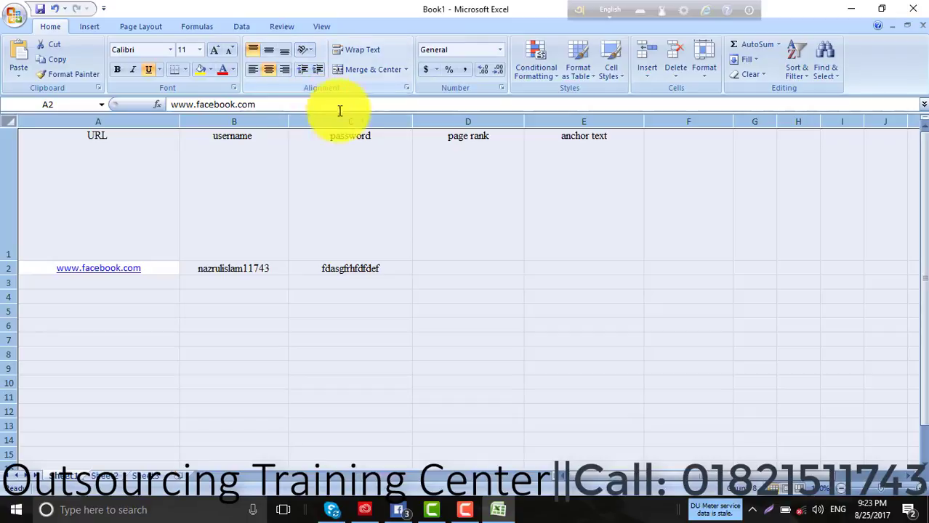
Step: Browse the Number Format list, leaving the cells as General
click(497, 53)
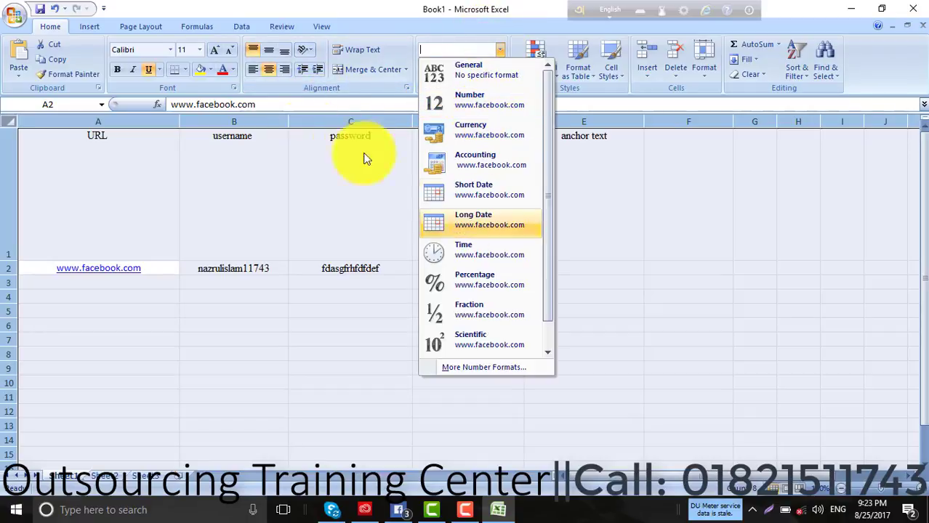
click(386, 89)
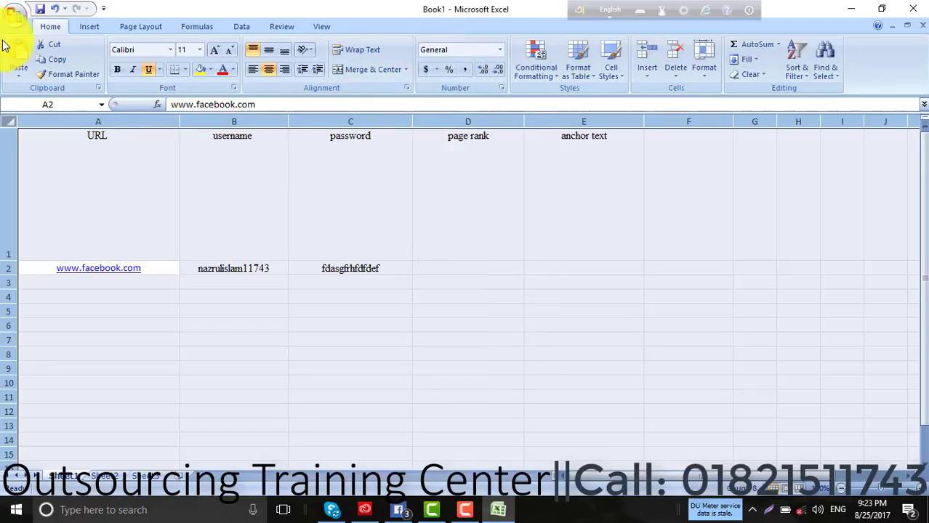
click(89, 28)
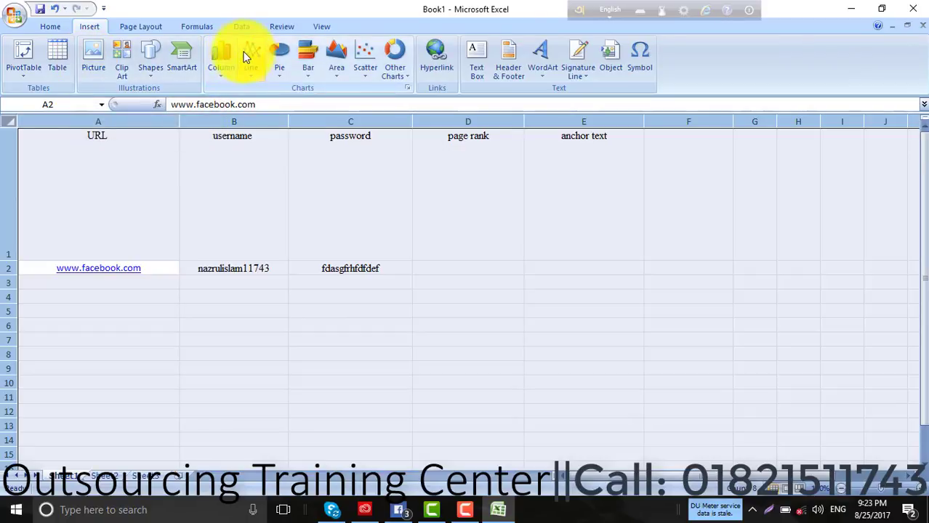
Step: Insert an empty 2-D pie chart on the sheet
click(276, 56)
click(280, 129)
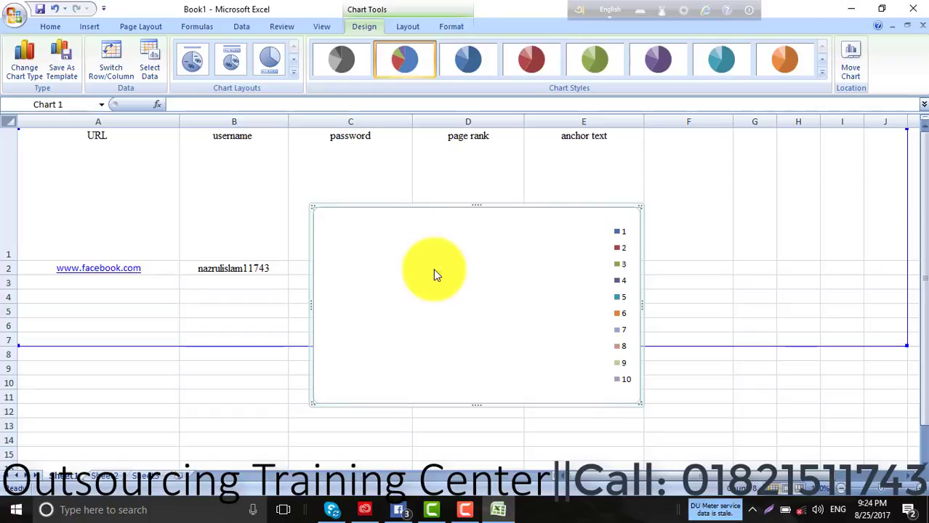
scroll(433, 268, down, 3)
scroll(433, 270, up, 3)
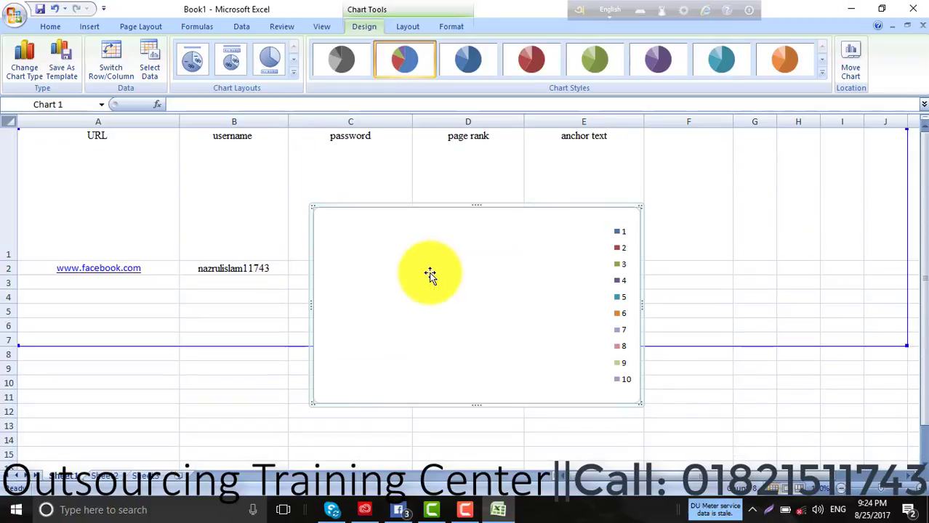
click(430, 274)
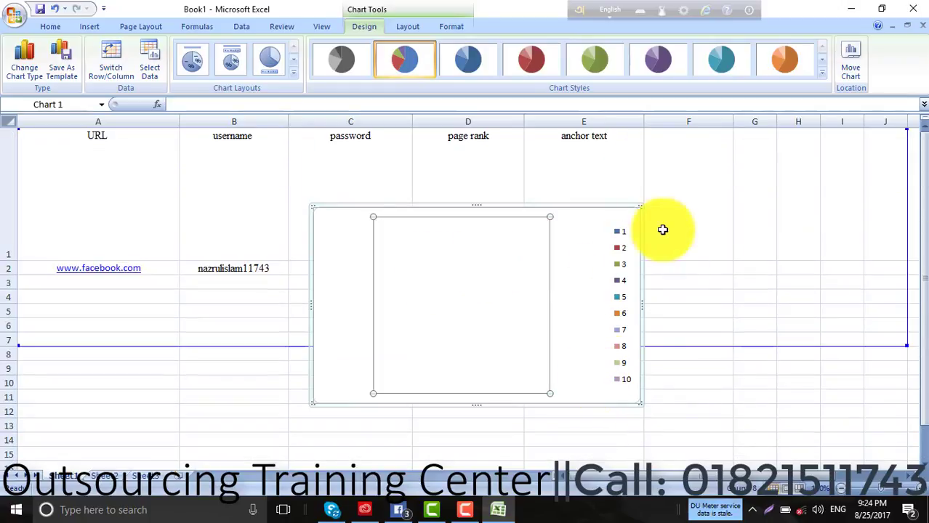
click(637, 218)
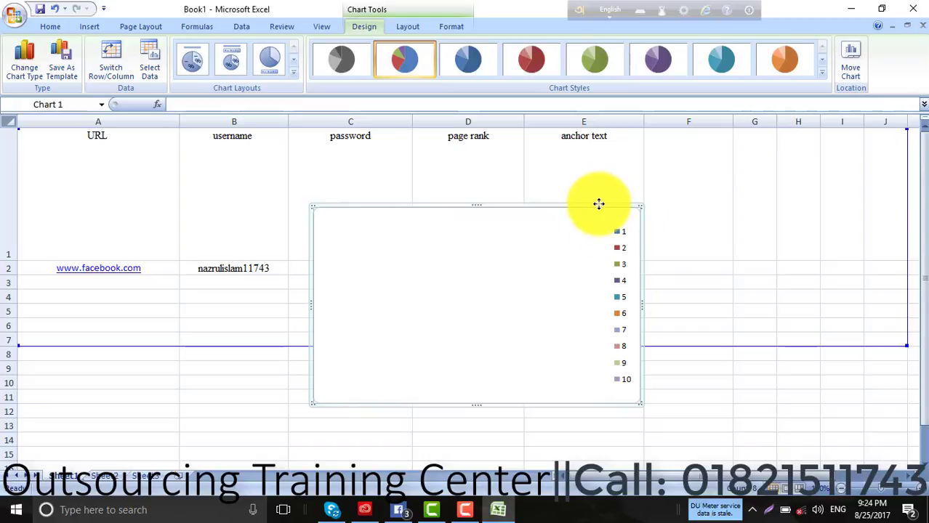
drag(598, 204, 596, 316)
scroll(529, 156, down, 3)
scroll(465, 124, up, 2)
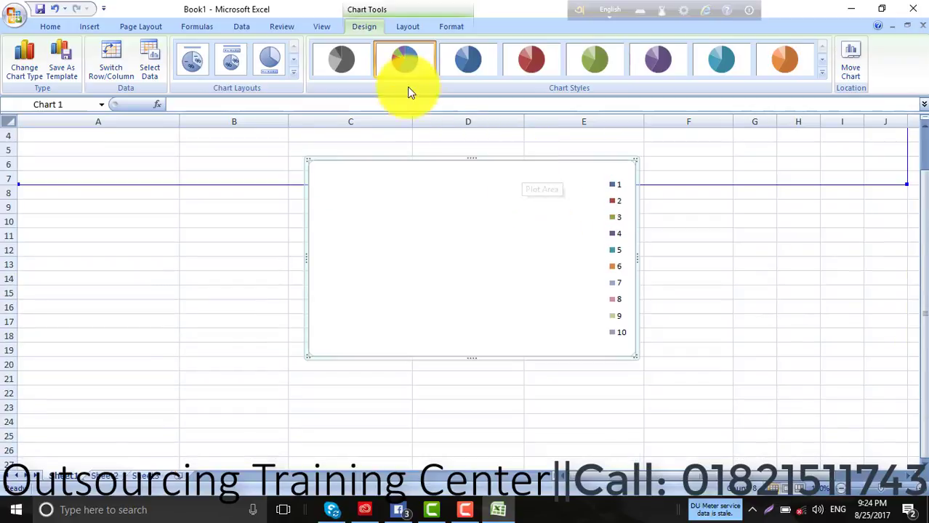
Step: Apply the blue Chart Style 3 to the pie chart
click(465, 61)
click(655, 235)
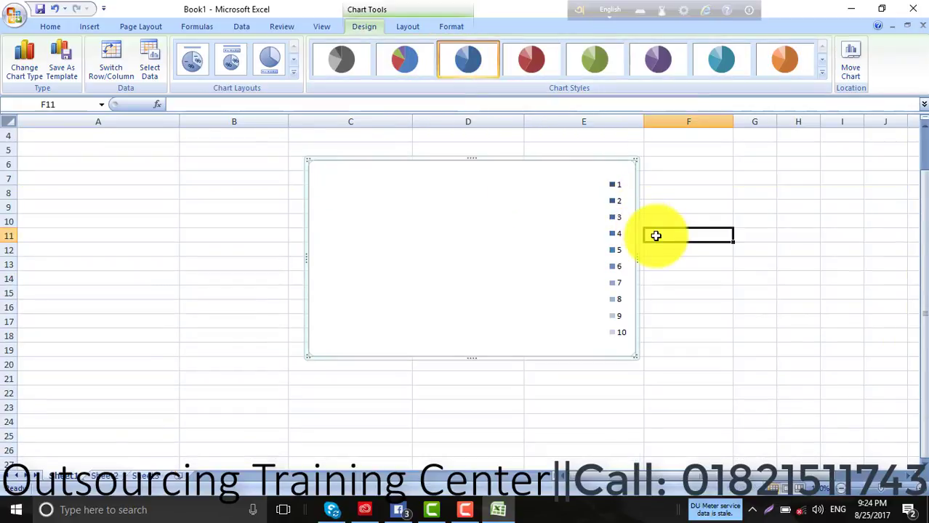
scroll(487, 191, up, 1)
scroll(498, 216, down, 2)
click(522, 245)
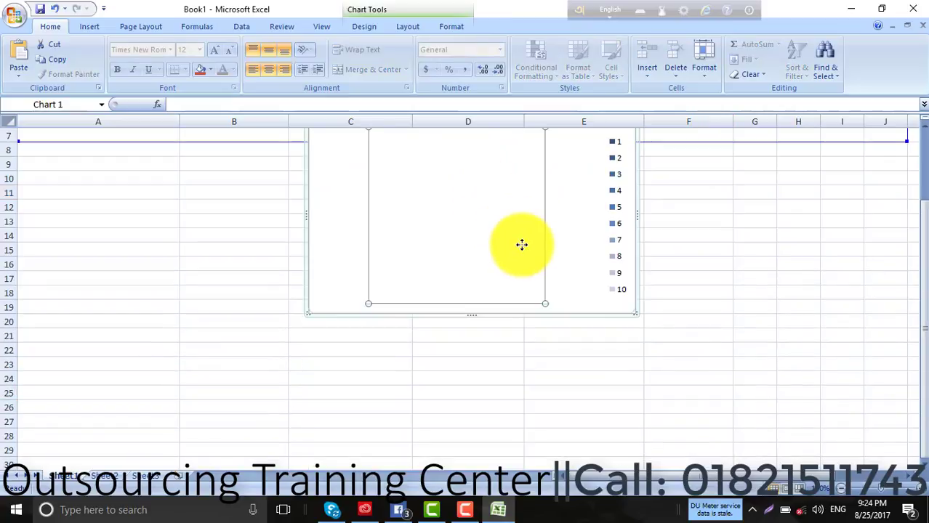
scroll(525, 251, up, 2)
scroll(527, 257, down, 2)
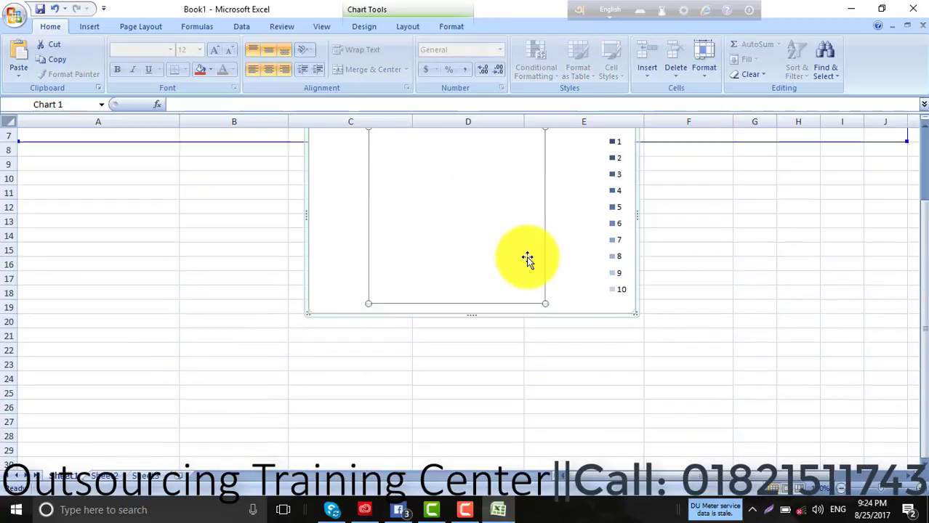
Step: Cut the empty pie chart out of the sheet and start editing cell B14
right_click(521, 253)
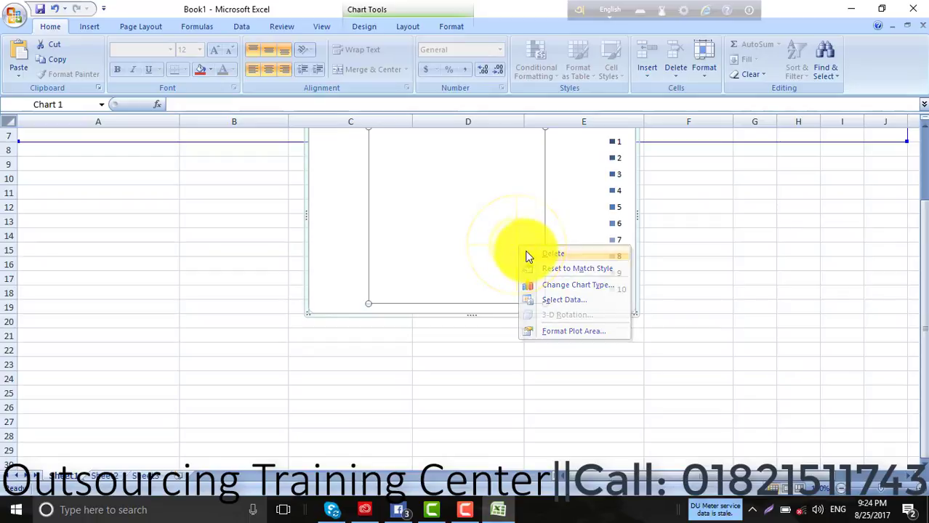
key(Escape)
right_click(524, 252)
click(317, 264)
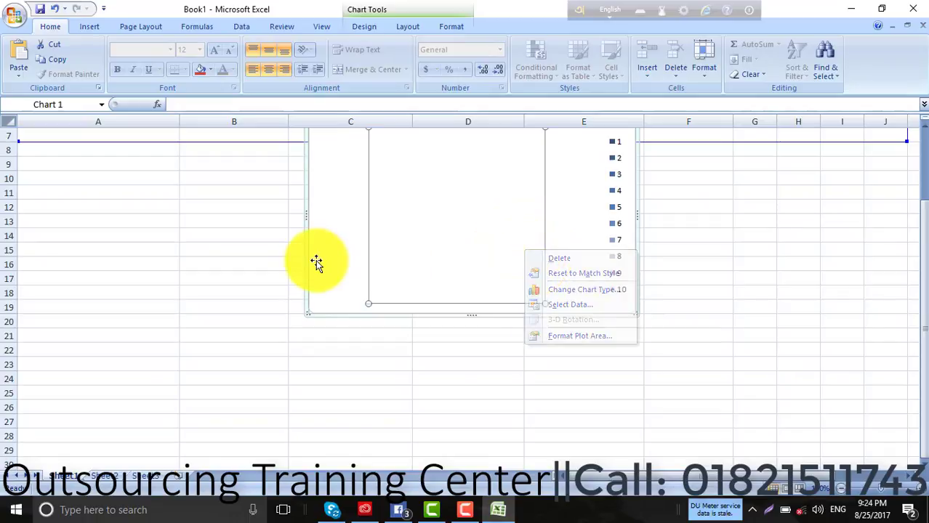
right_click(308, 264)
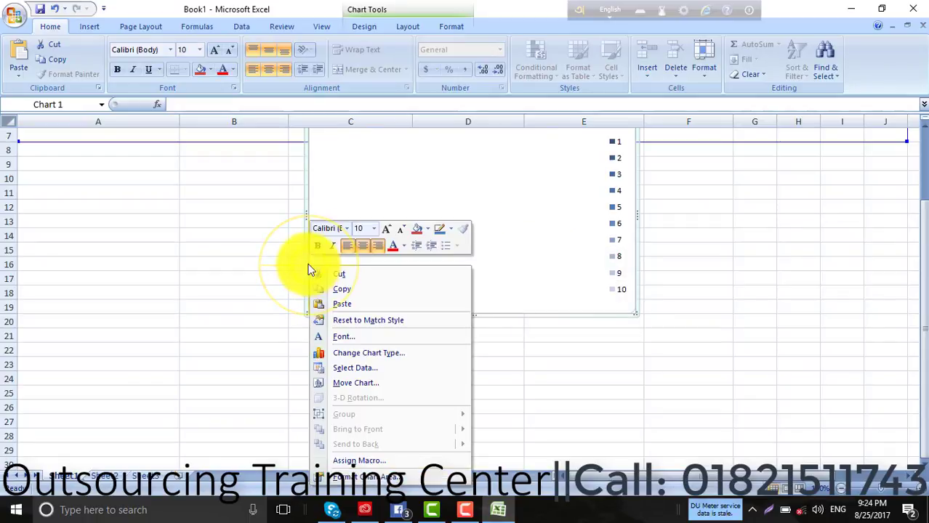
click(328, 272)
scroll(320, 262, up, 2)
scroll(312, 254, down, 2)
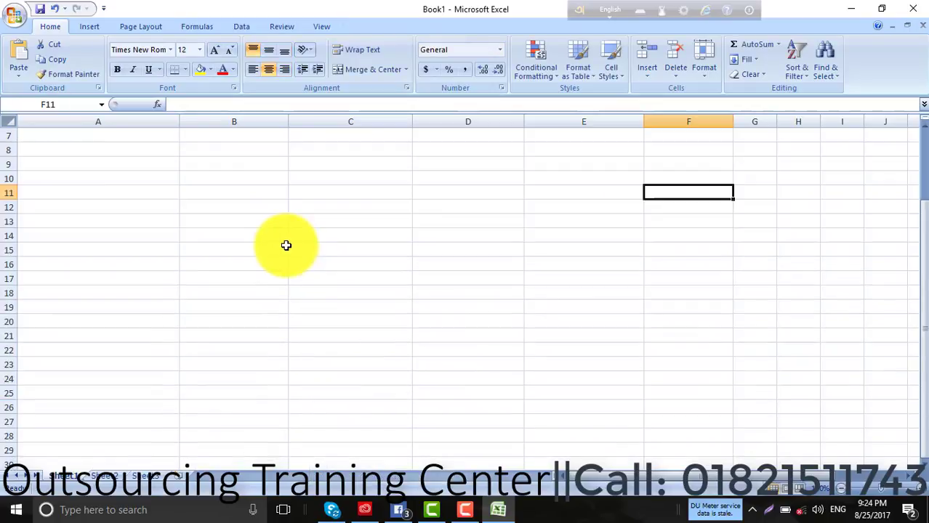
click(215, 236)
click(215, 234)
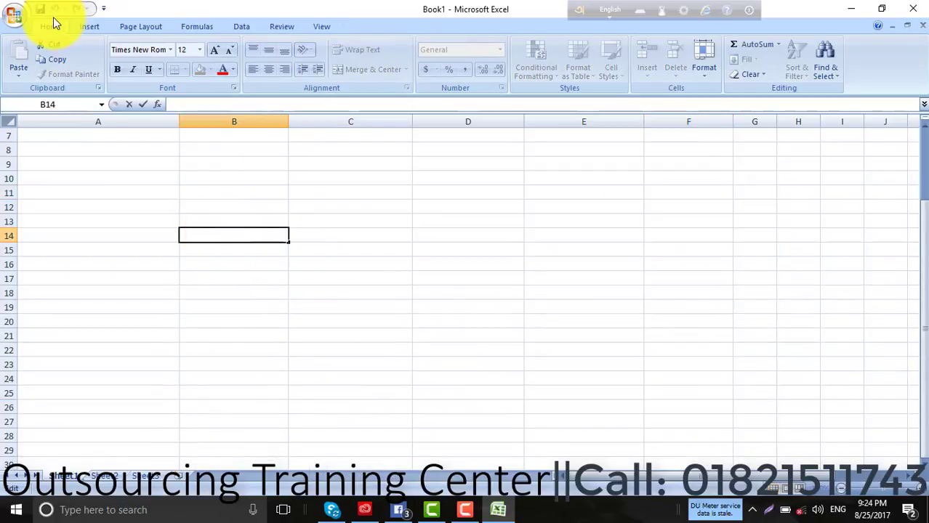
Step: Insert an empty column chart from cell B9 and give it the blue Chart Style 3
click(88, 28)
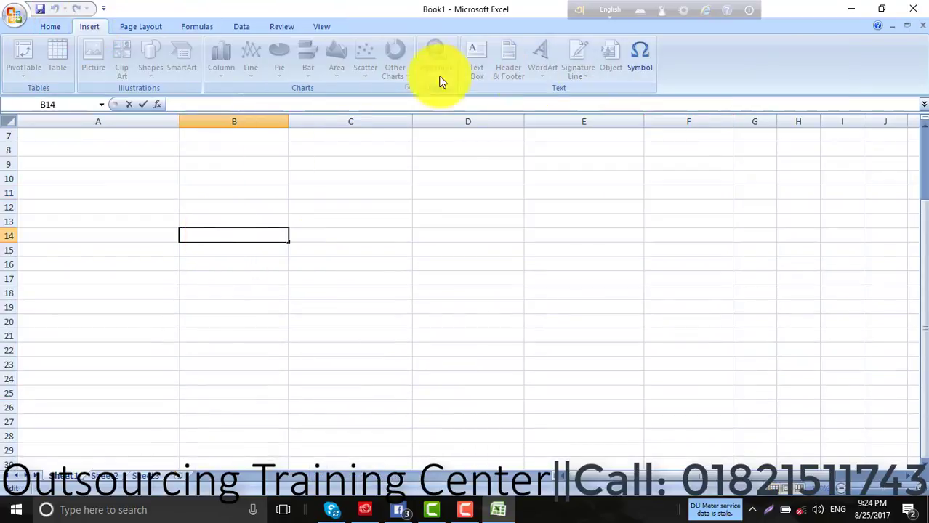
click(199, 166)
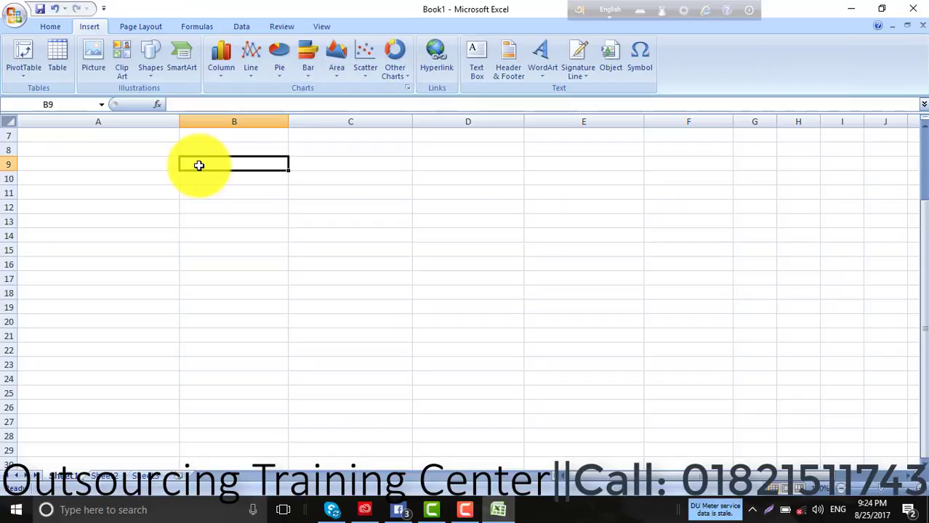
click(238, 66)
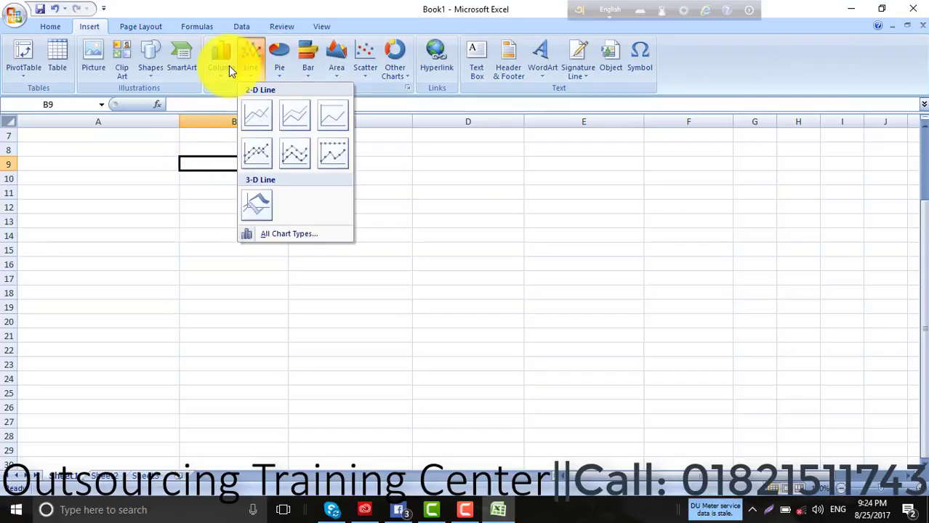
click(229, 65)
click(264, 116)
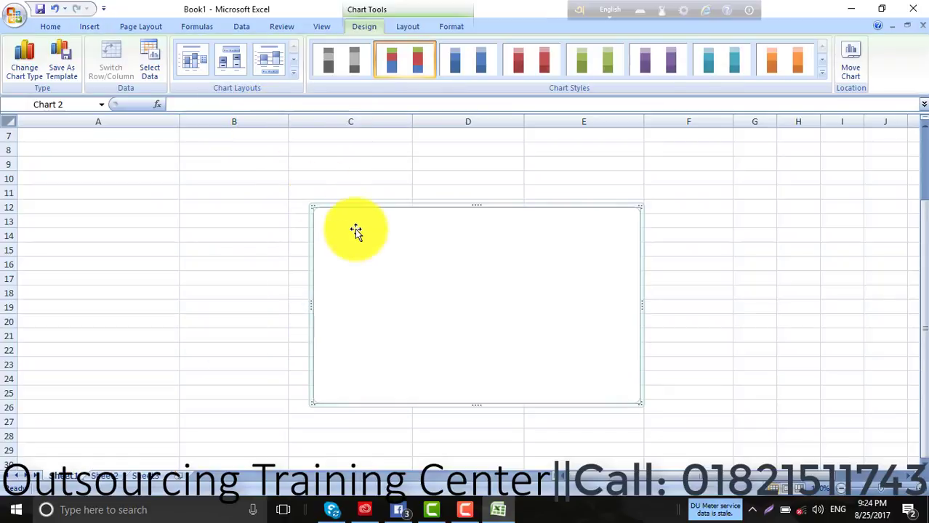
click(453, 71)
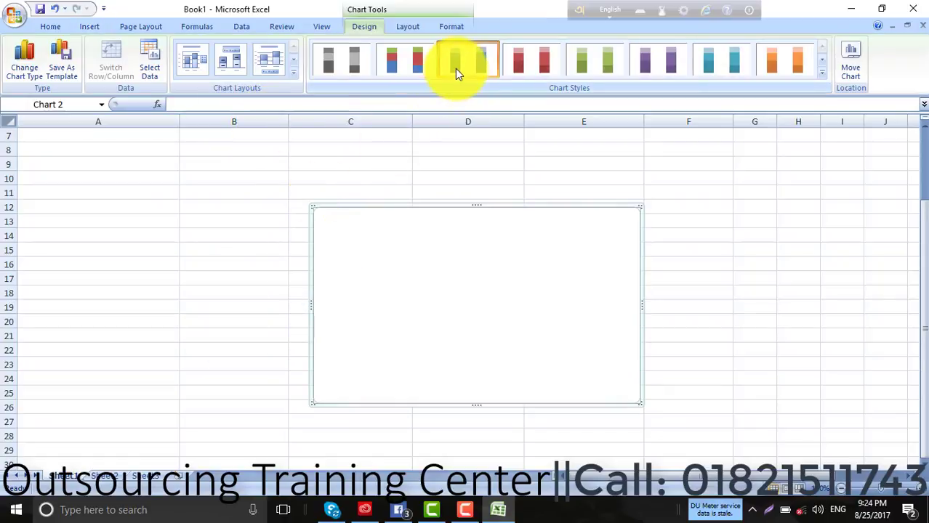
Step: Cut the empty column chart out of the sheet
scroll(546, 231, up, 2)
scroll(407, 249, down, 4)
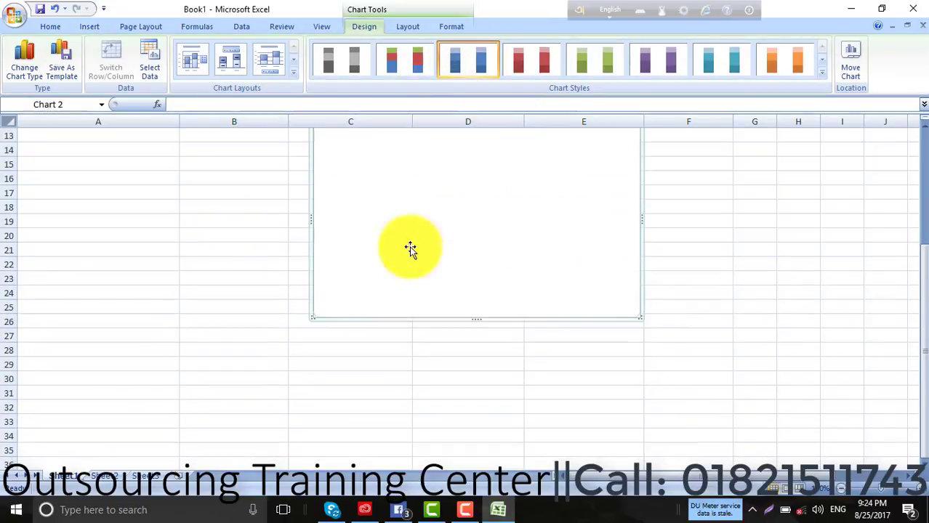
right_click(310, 242)
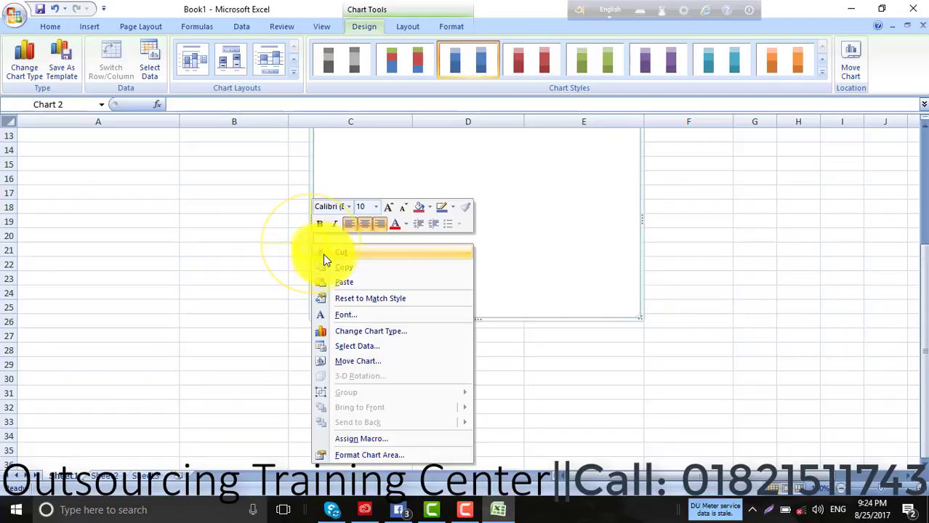
click(325, 259)
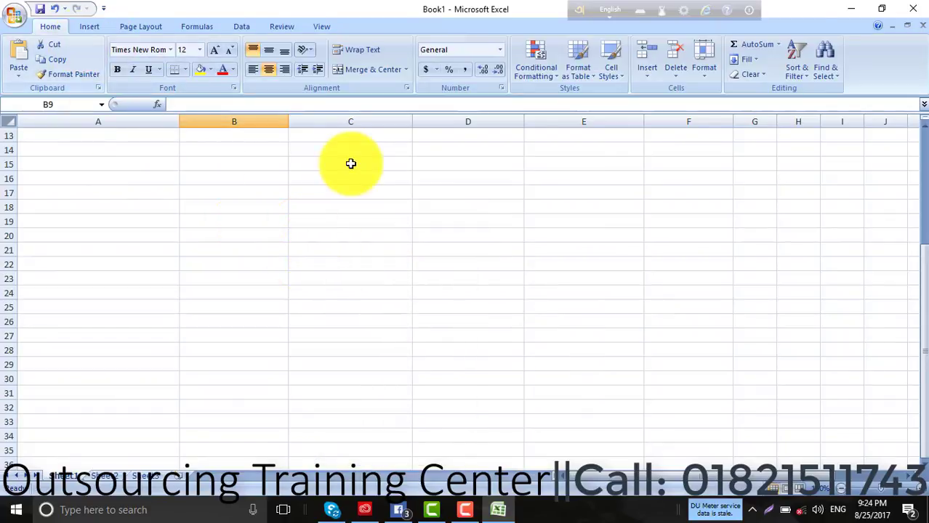
Step: Apply Normal page margins and look over the paper size choices
click(90, 27)
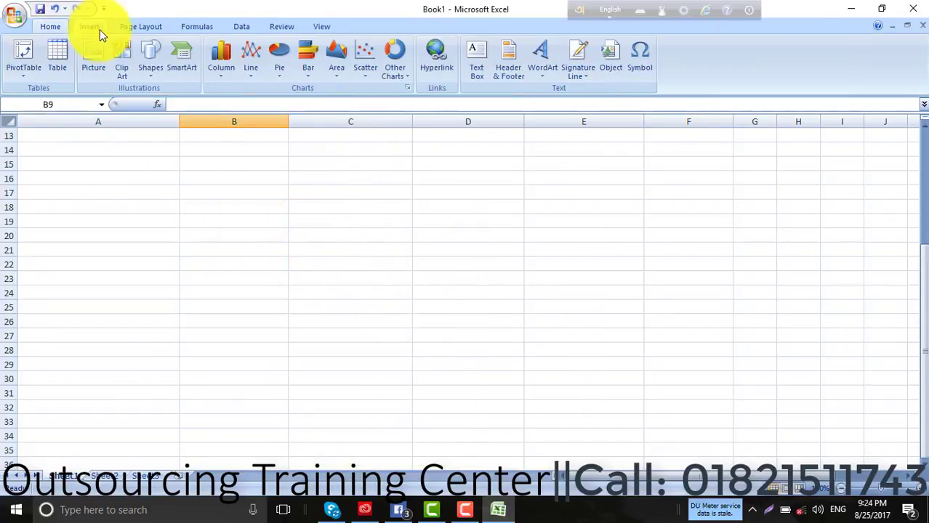
click(141, 27)
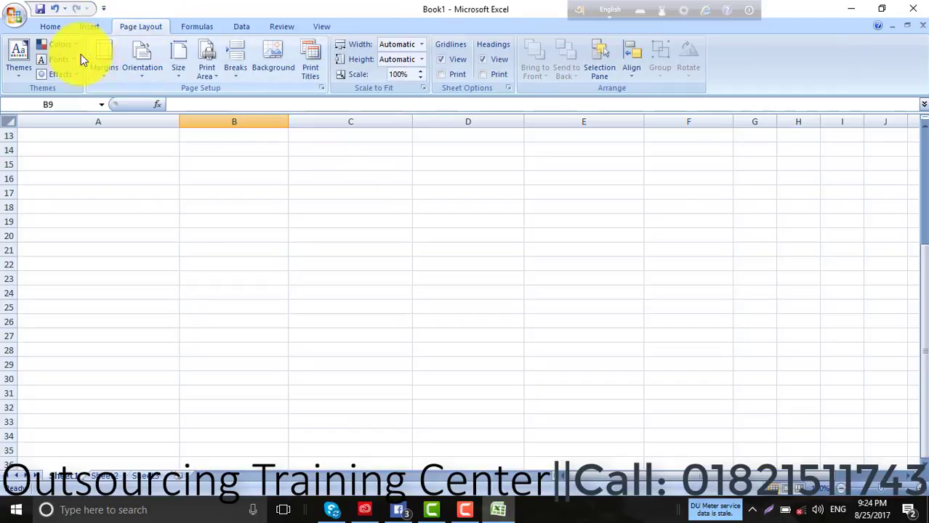
click(101, 56)
click(134, 93)
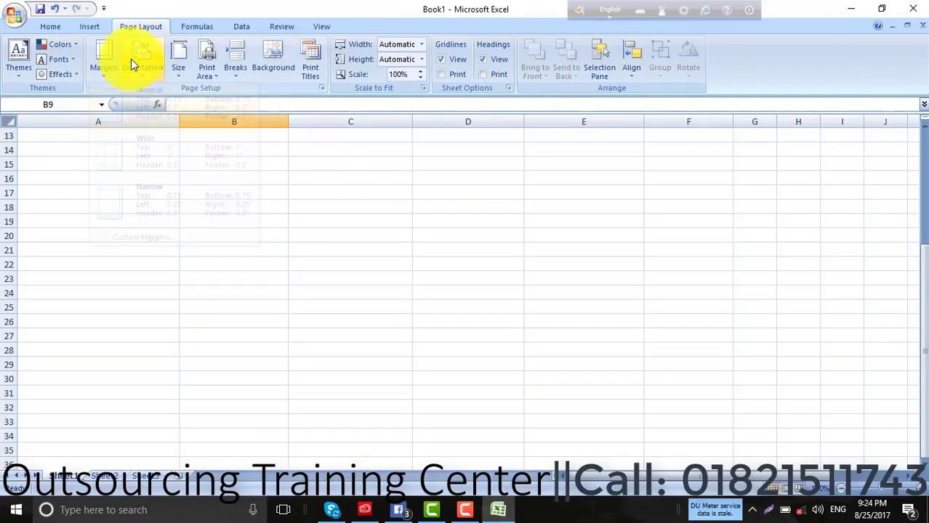
click(182, 58)
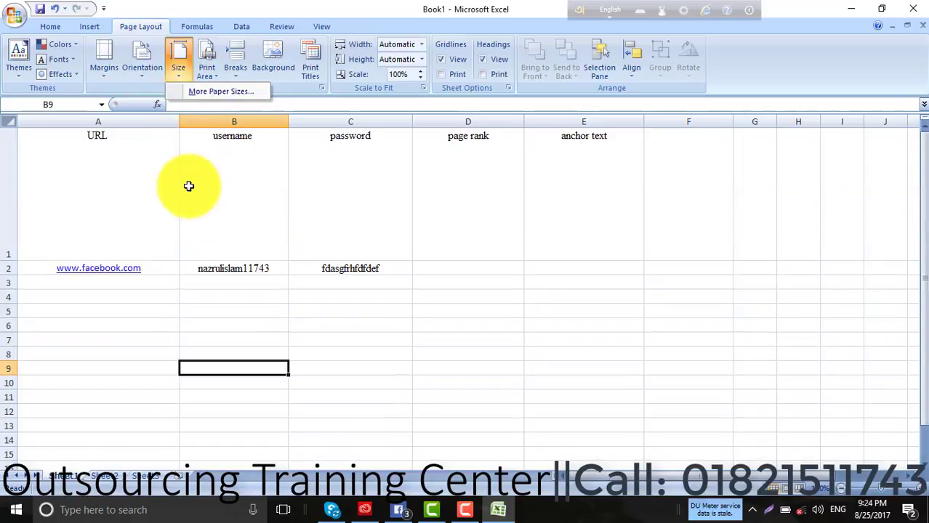
Step: Browse the Formulas, Data, Review and View ribbons
click(207, 28)
click(244, 27)
click(280, 28)
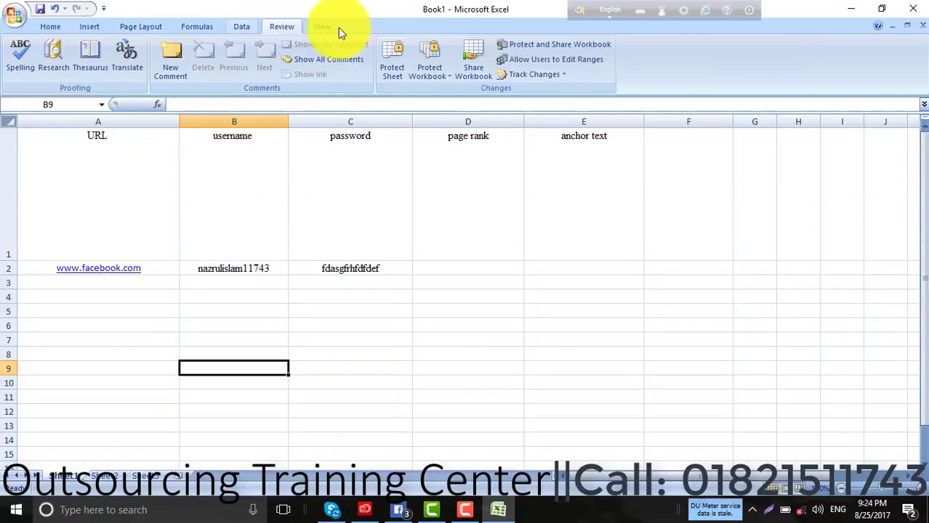
click(321, 28)
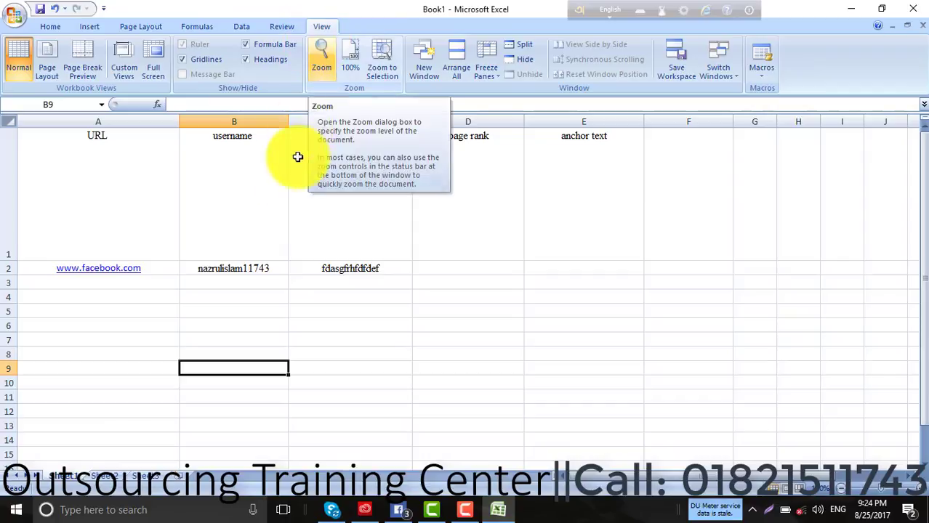
Step: Click through the username, password, anchor text and URL header cells
click(208, 202)
click(345, 195)
click(586, 190)
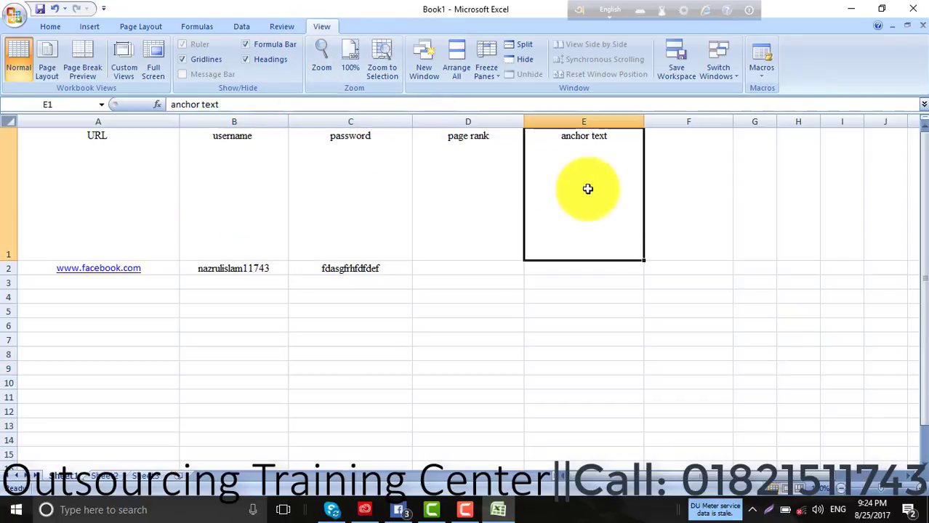
click(315, 198)
click(110, 186)
click(118, 274)
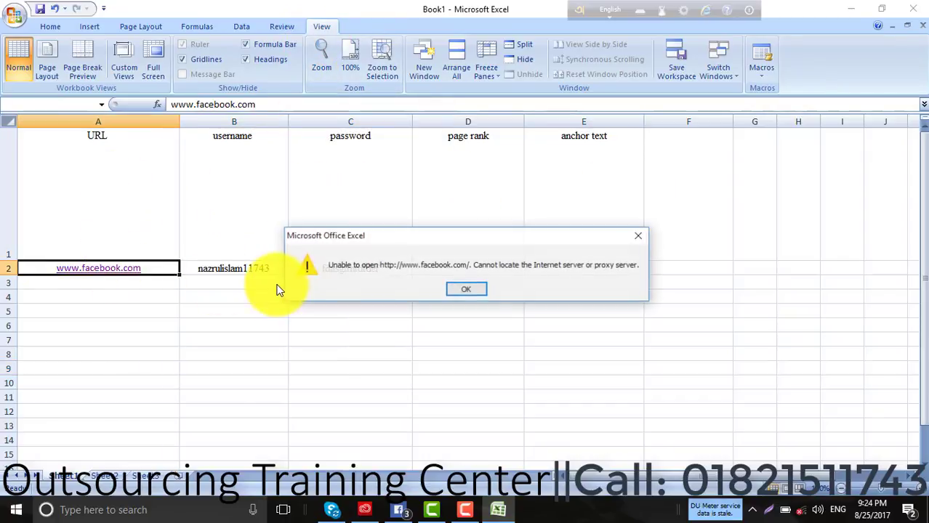
click(467, 289)
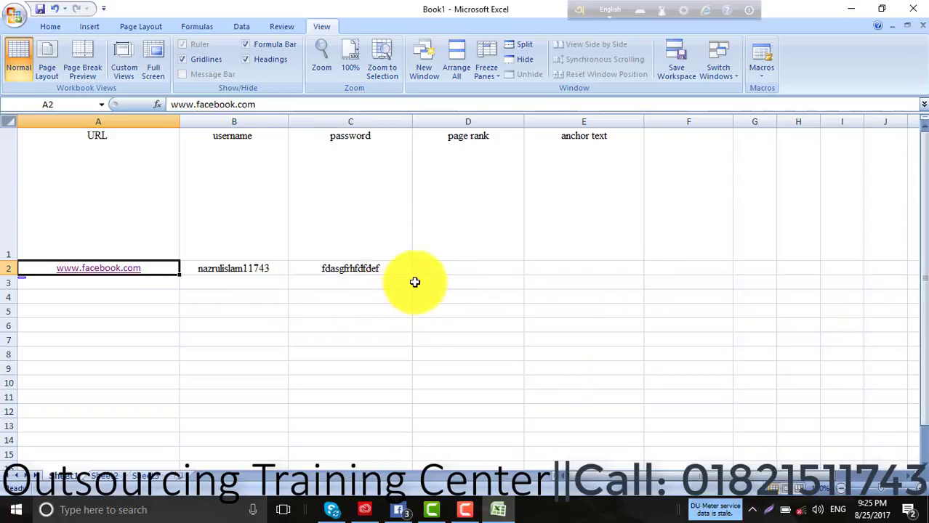
click(432, 268)
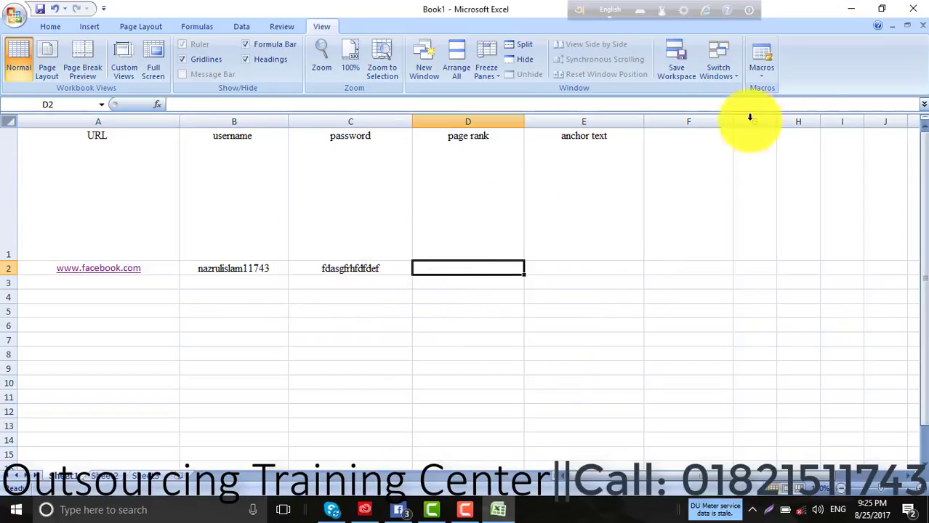
click(557, 268)
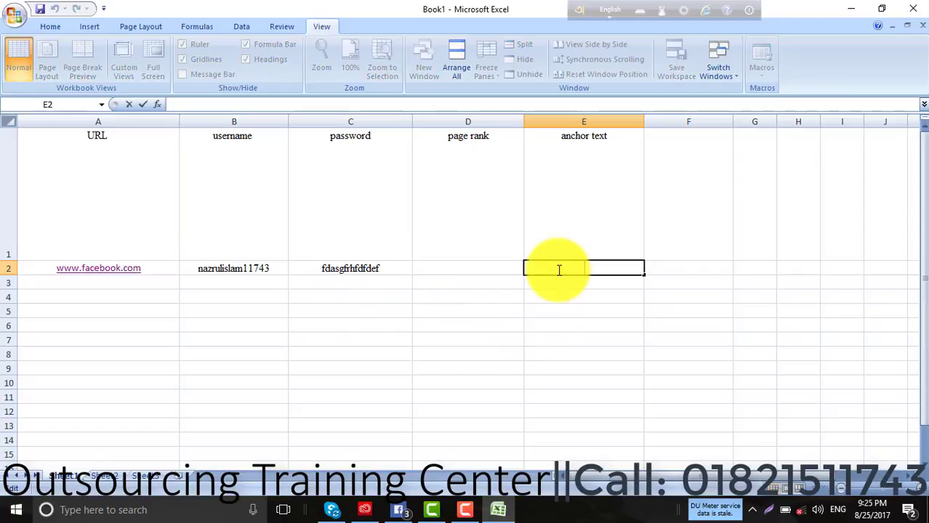
click(451, 259)
click(454, 267)
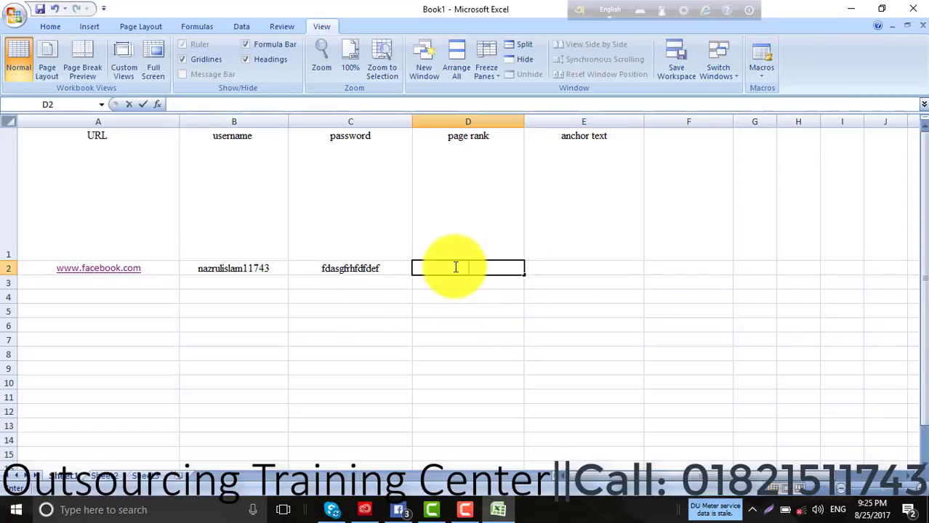